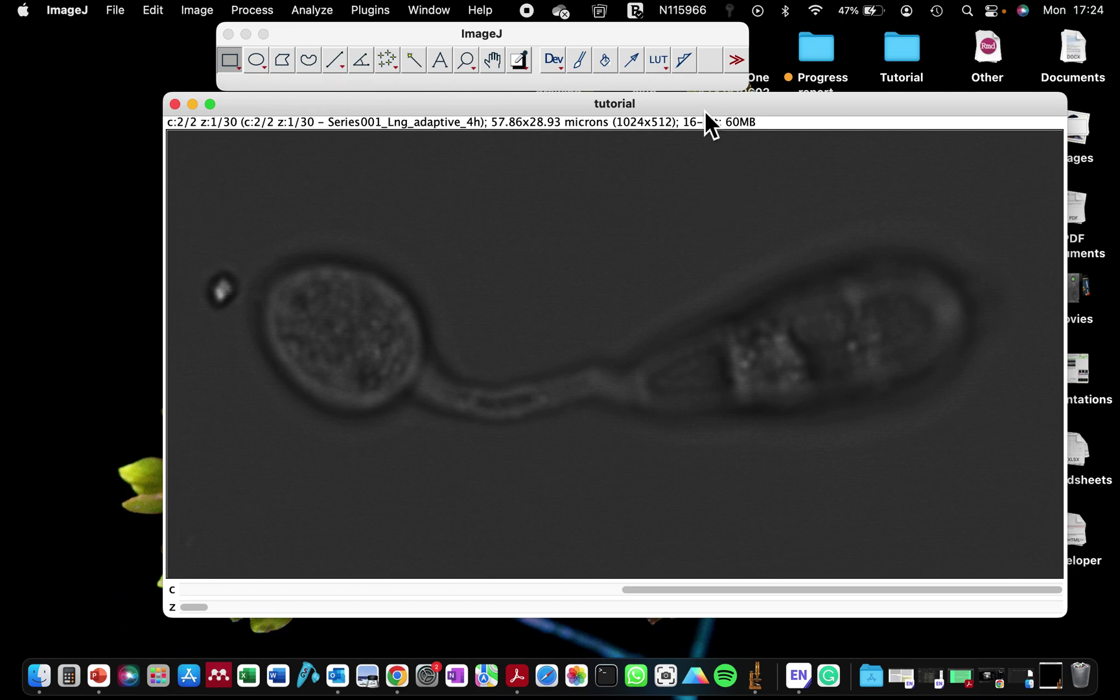
Rearrange the tutorial stack and ImageJ tool windows, bringing the stack to the front.
left_click_drag(703, 109, 678, 108)
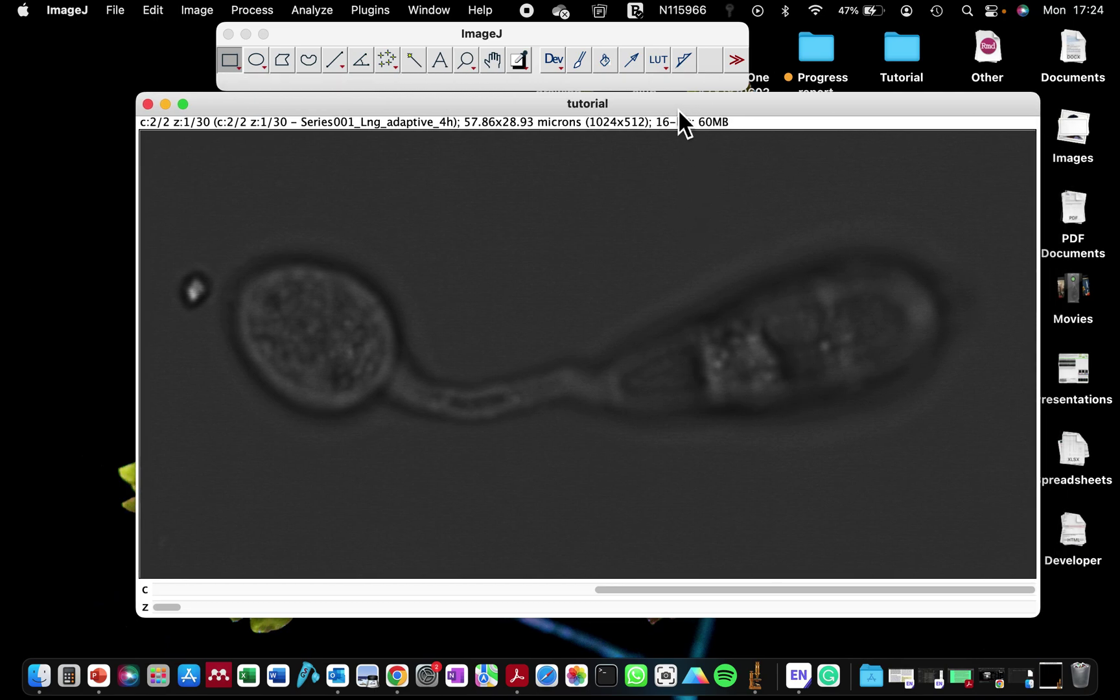
left_click_drag(591, 35, 605, 35)
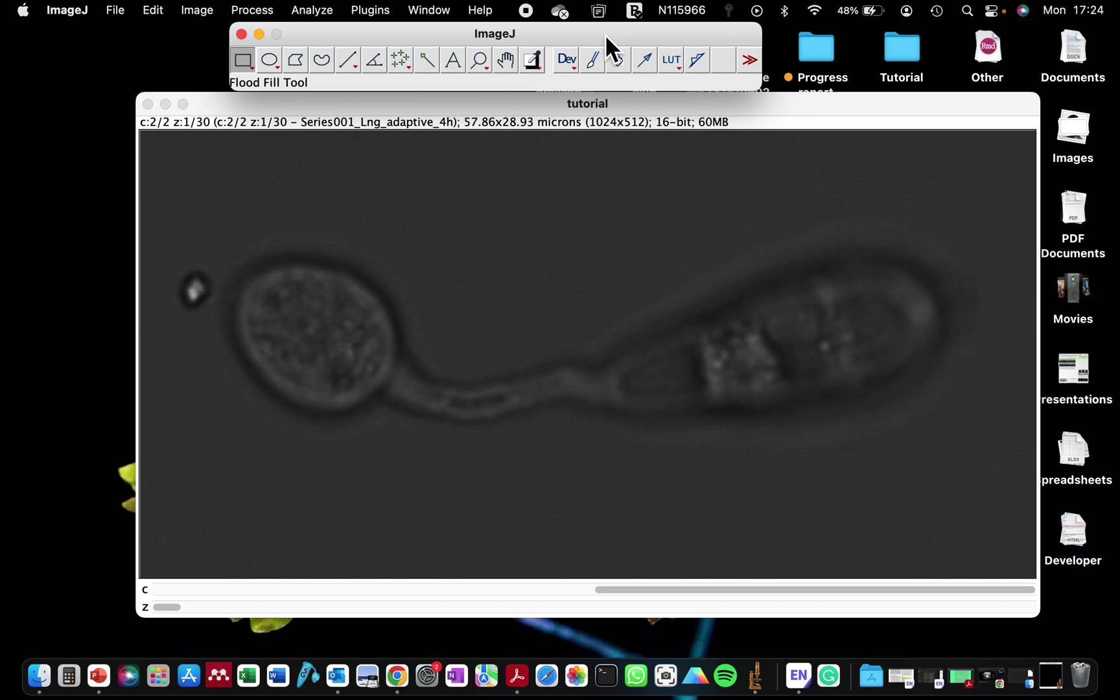
left_click(530, 102)
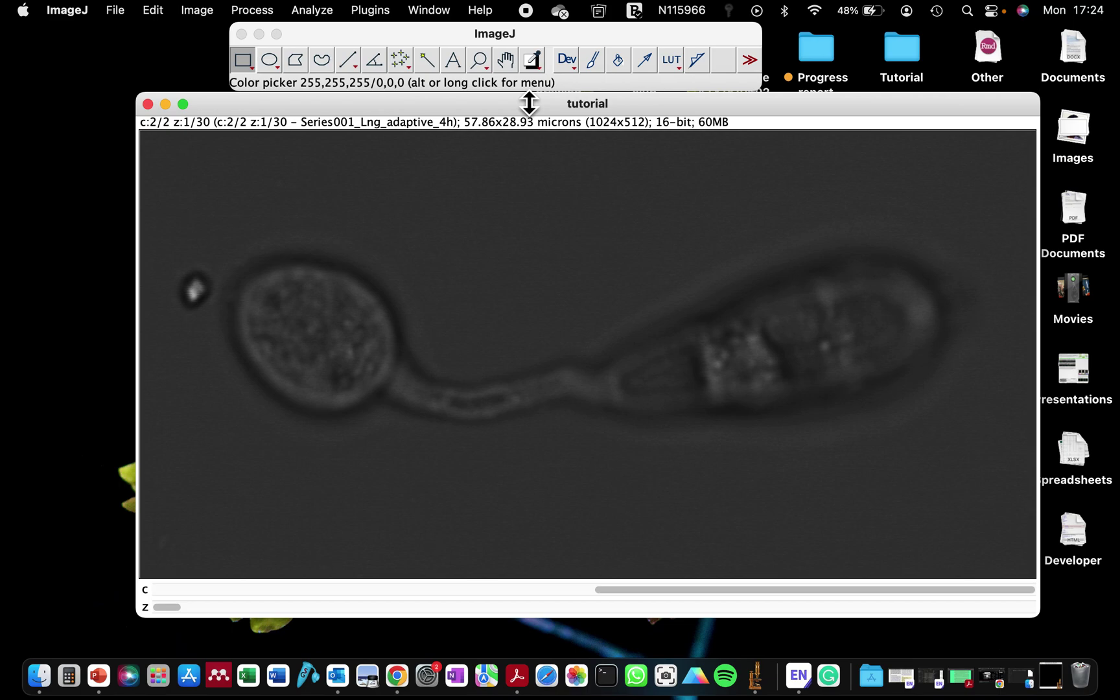
left_click_drag(497, 106, 493, 107)
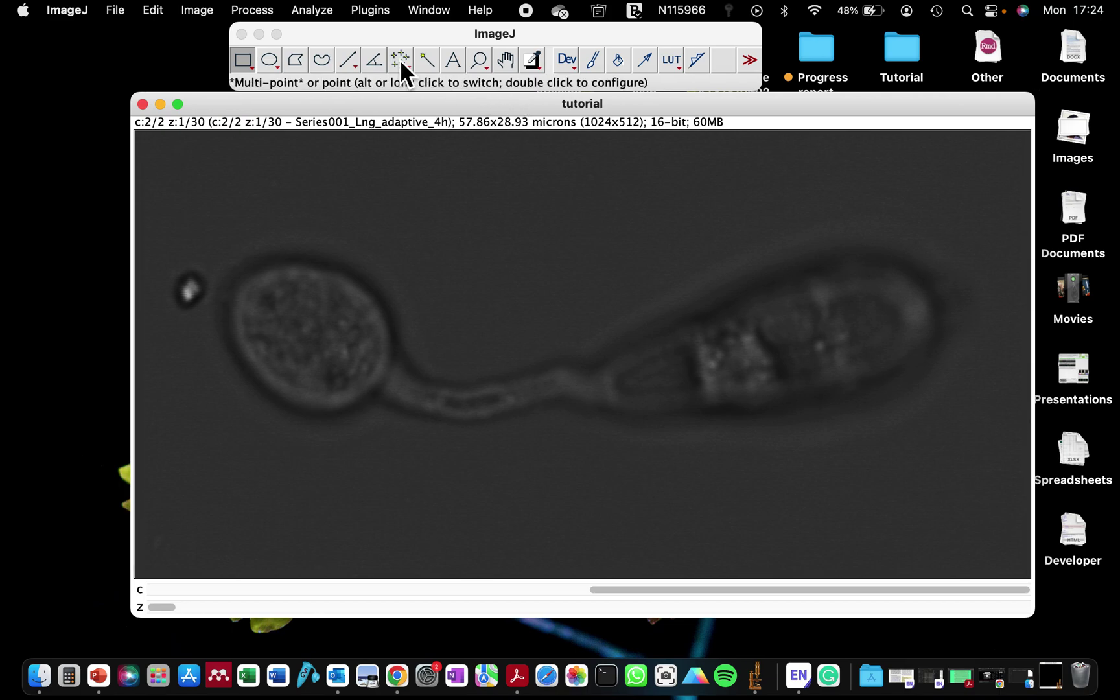
Create a Max Intensity Z projection of the stack, MAX_tutorial, and check its window.
left_click(205, 9)
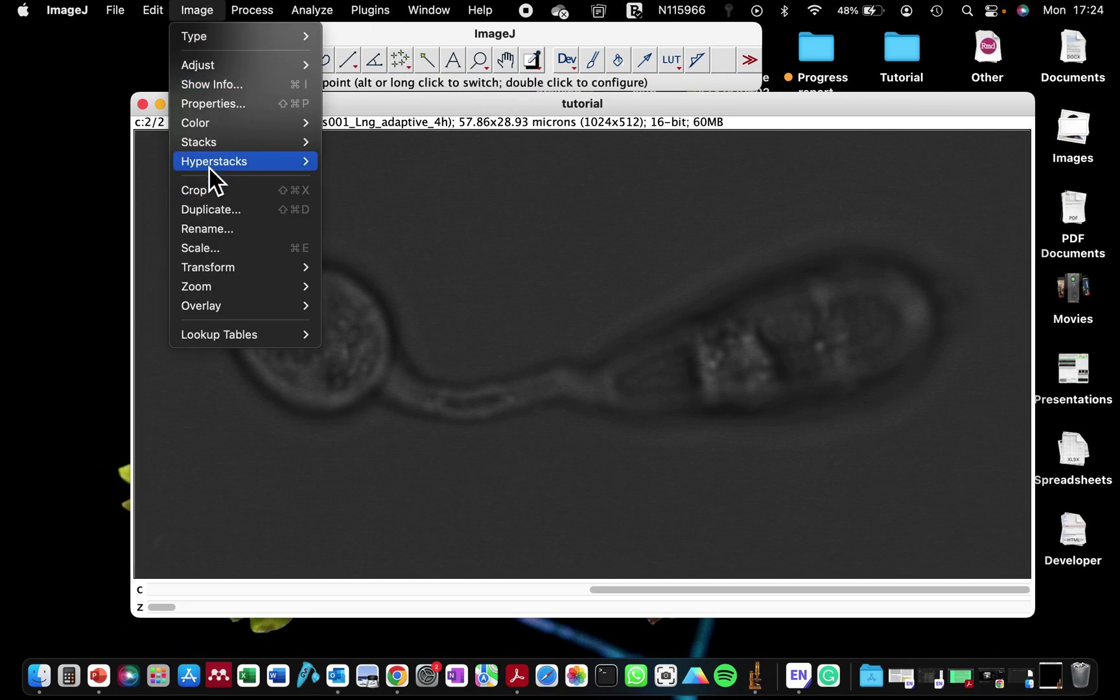
mouse_move(210, 146)
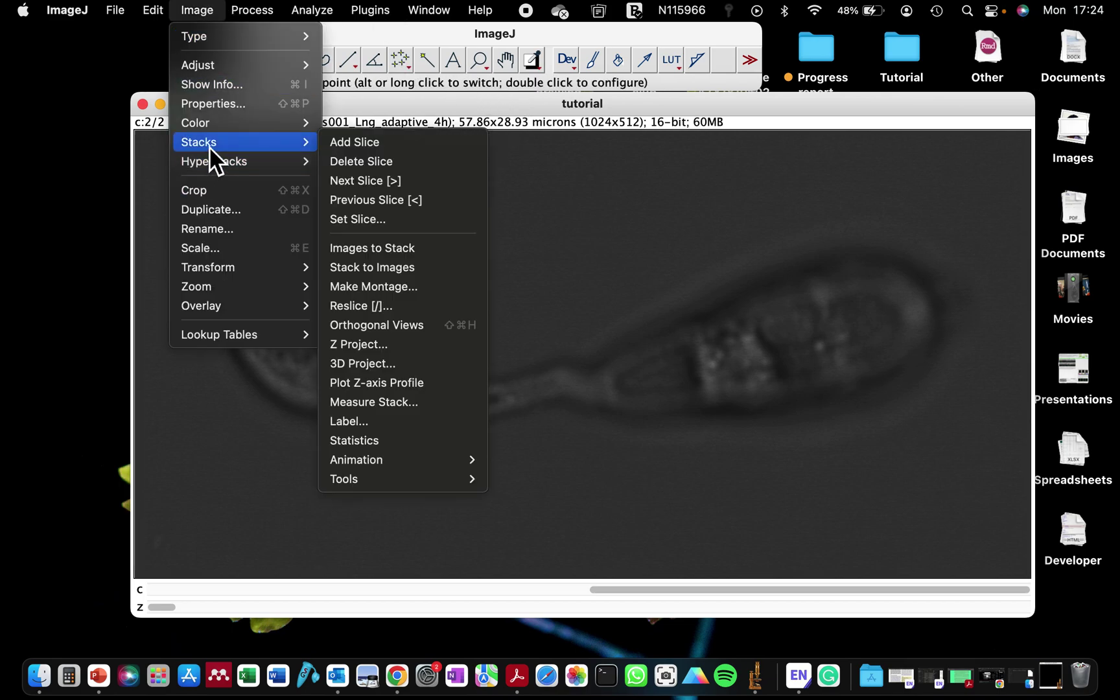
left_click(371, 350)
key("Return")
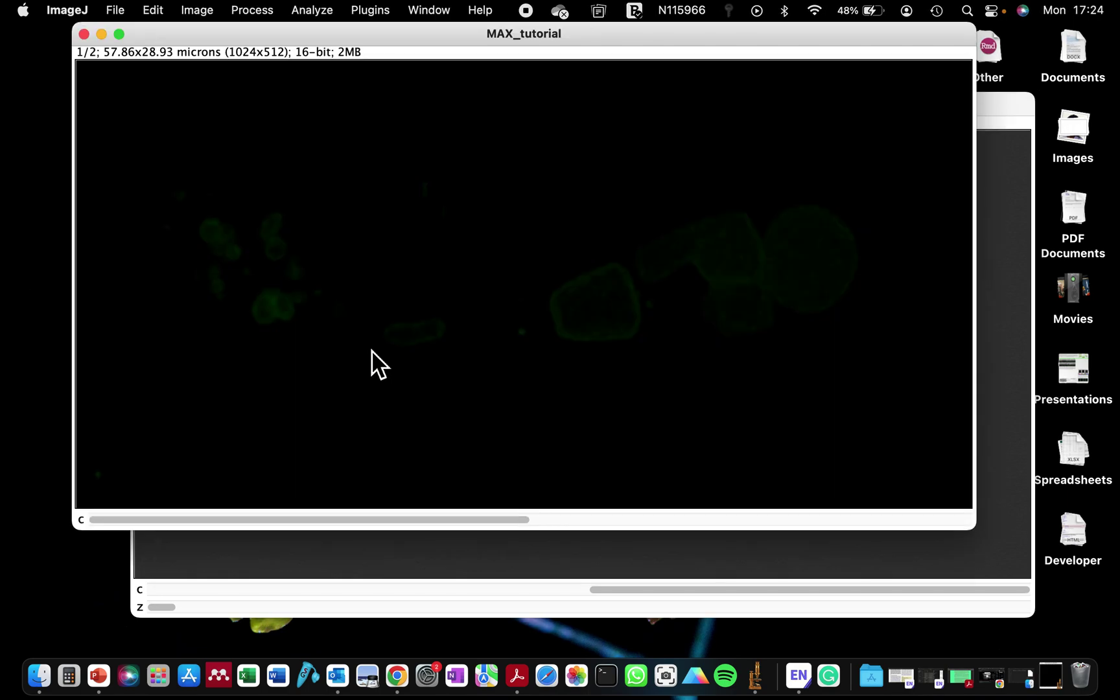
left_click_drag(403, 44, 404, 150)
scroll(412, 297, "down", 1)
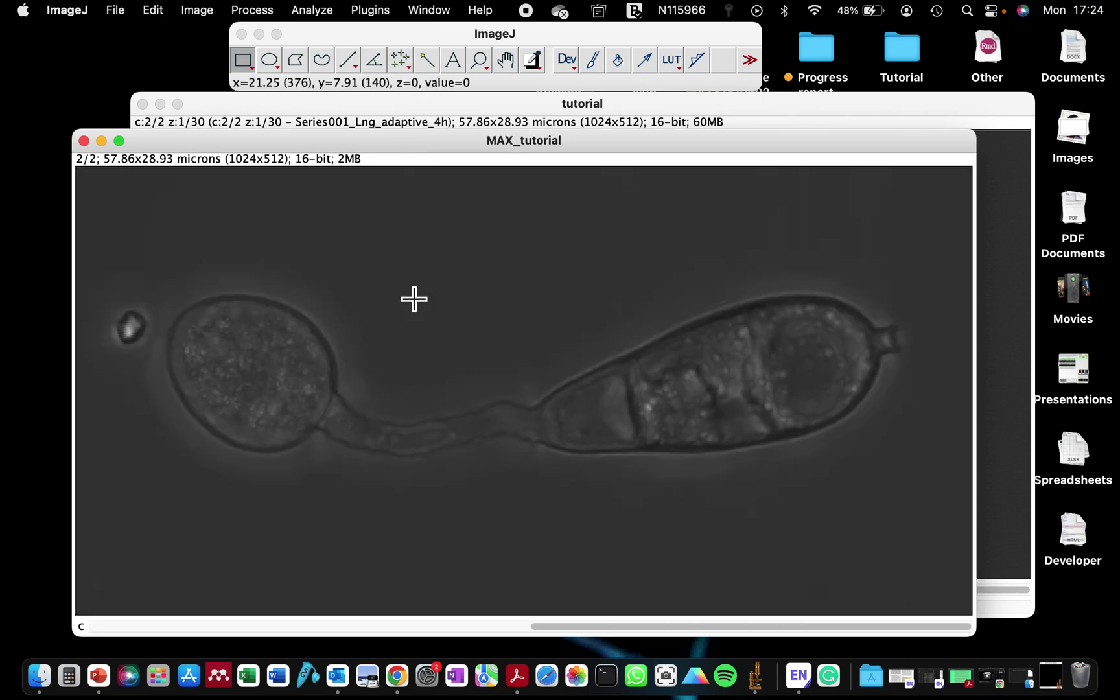
scroll(413, 298, "up", 1)
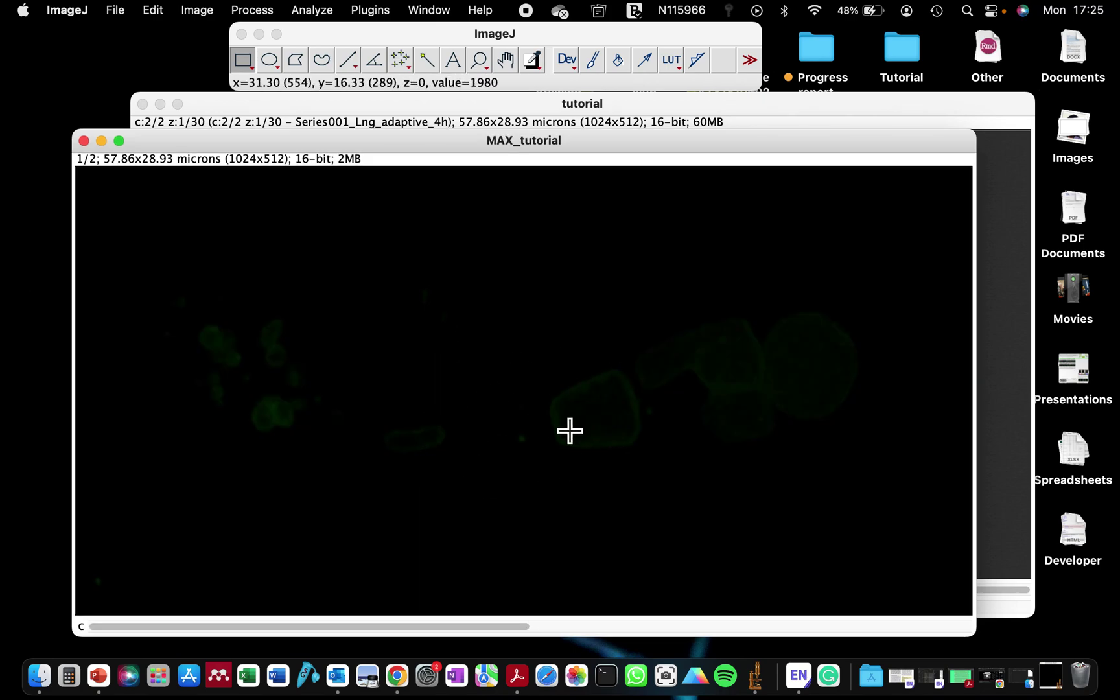
left_click_drag(445, 154, 441, 57)
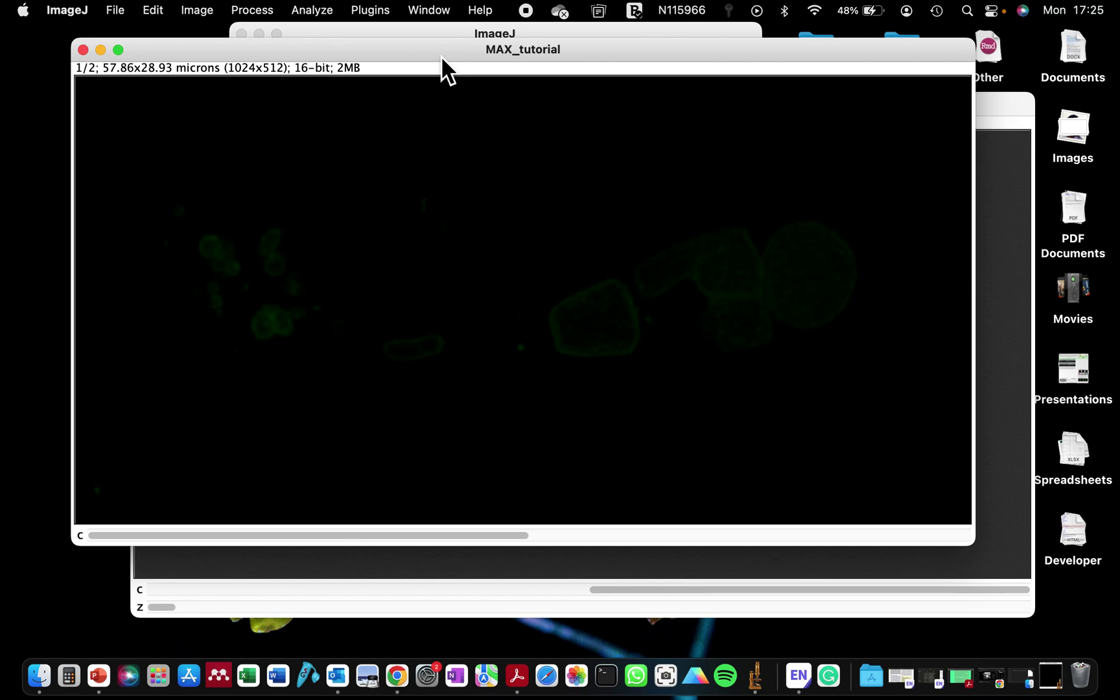
Duplicate the MAX_tutorial projection as MAX_tutorial-1.
key("super+shift+d")
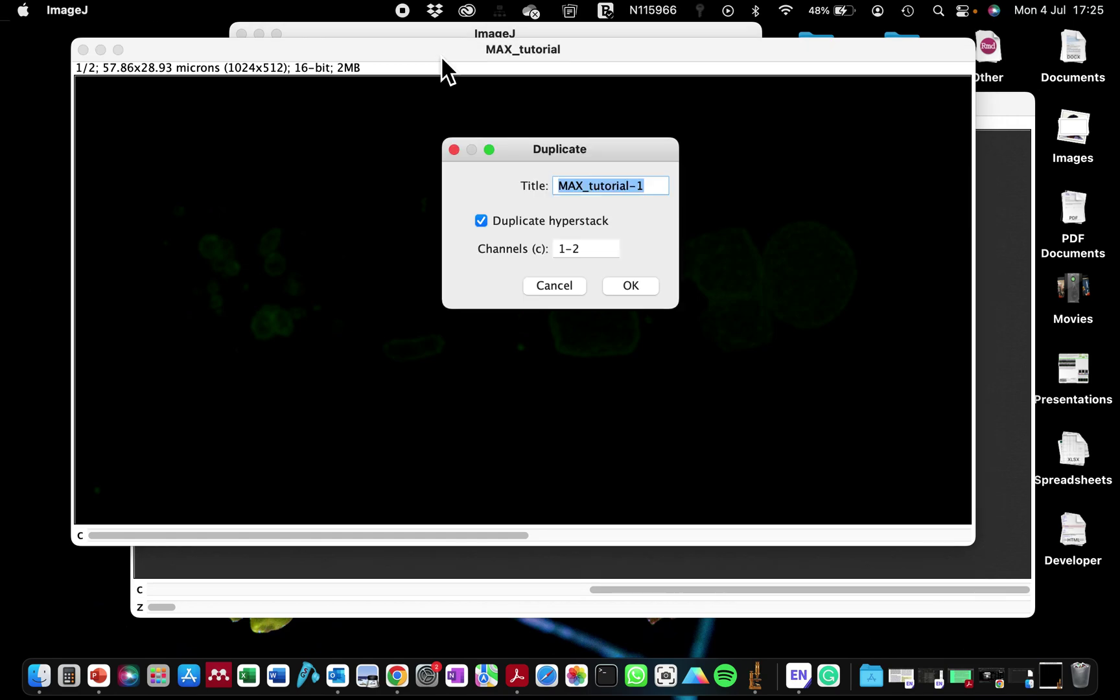
left_click(554, 287)
left_click(197, 10)
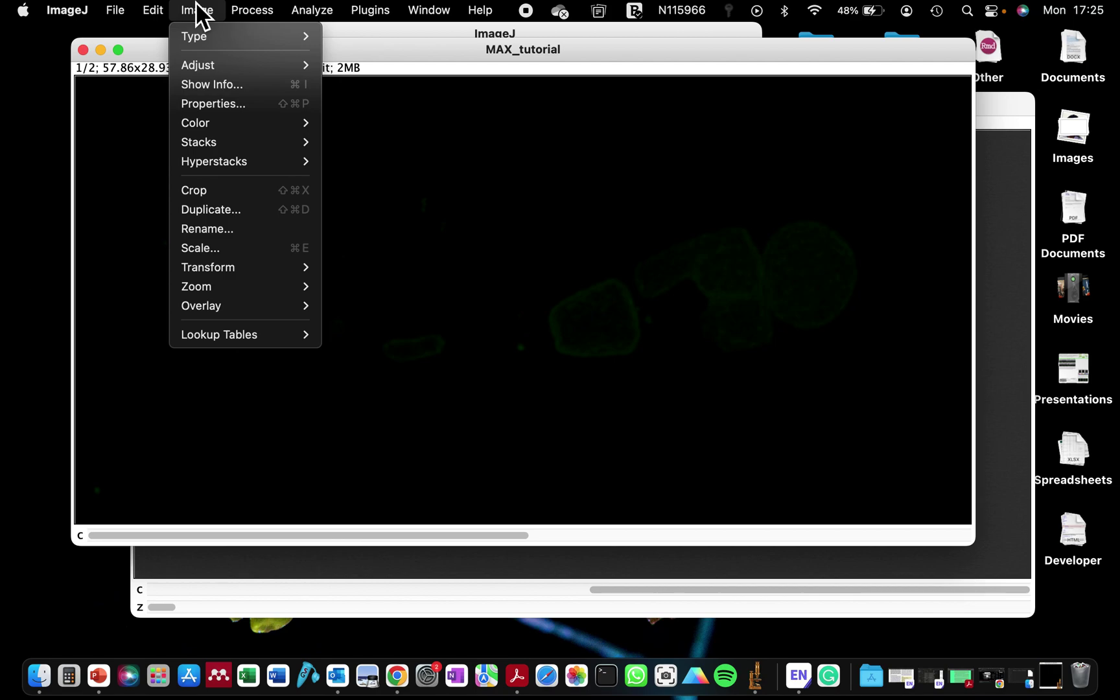
left_click(300, 211)
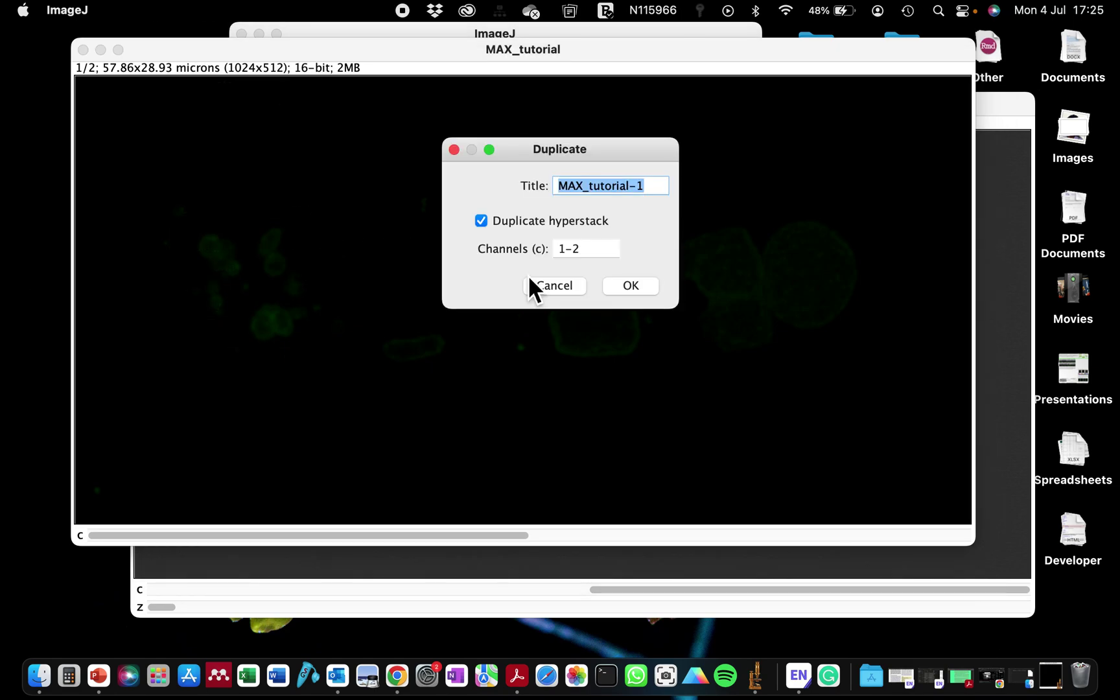
left_click(630, 286)
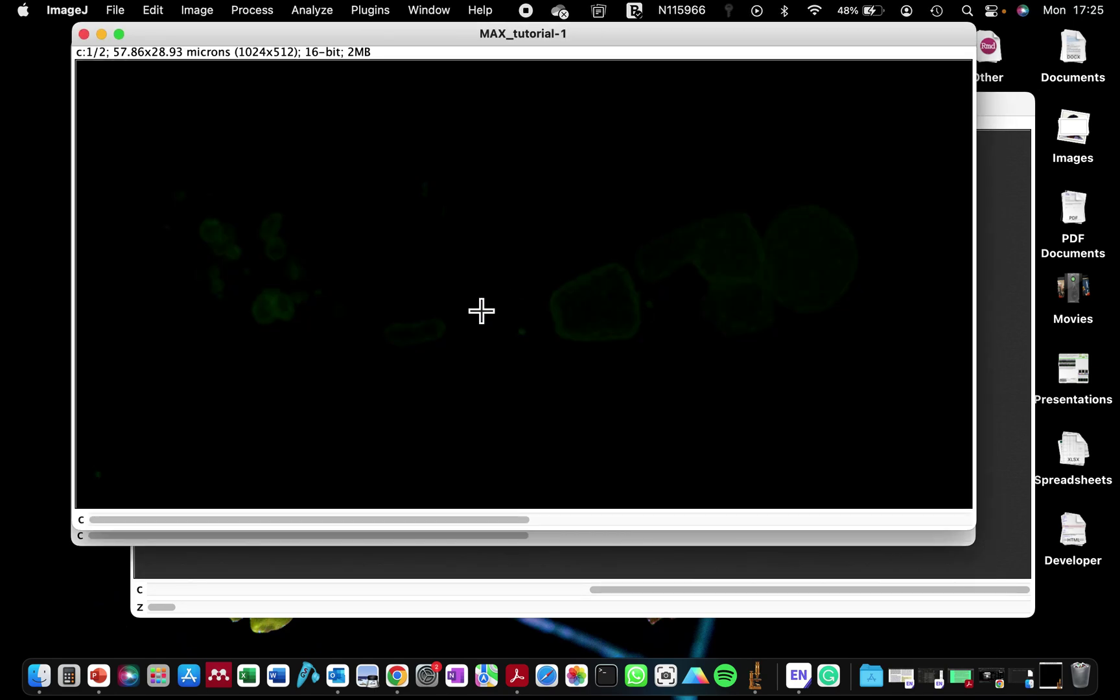
Check the green and bright-field channels of MAX_tutorial-1, then minimize it.
left_click_drag(648, 45, 648, 235)
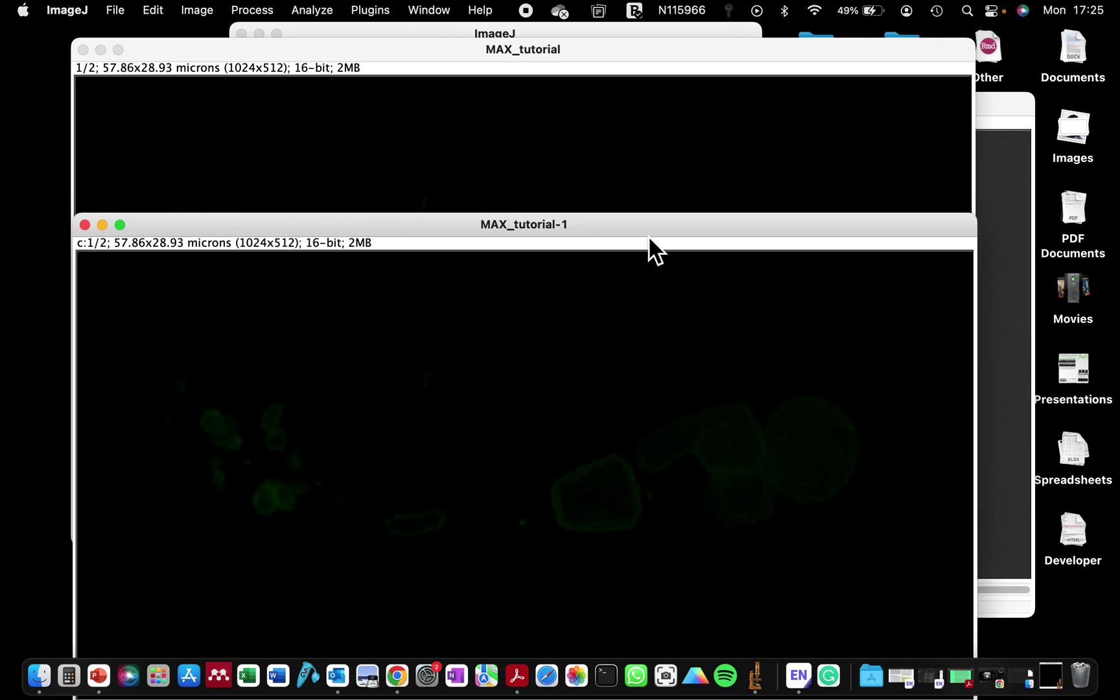
left_click_drag(648, 235, 648, 95)
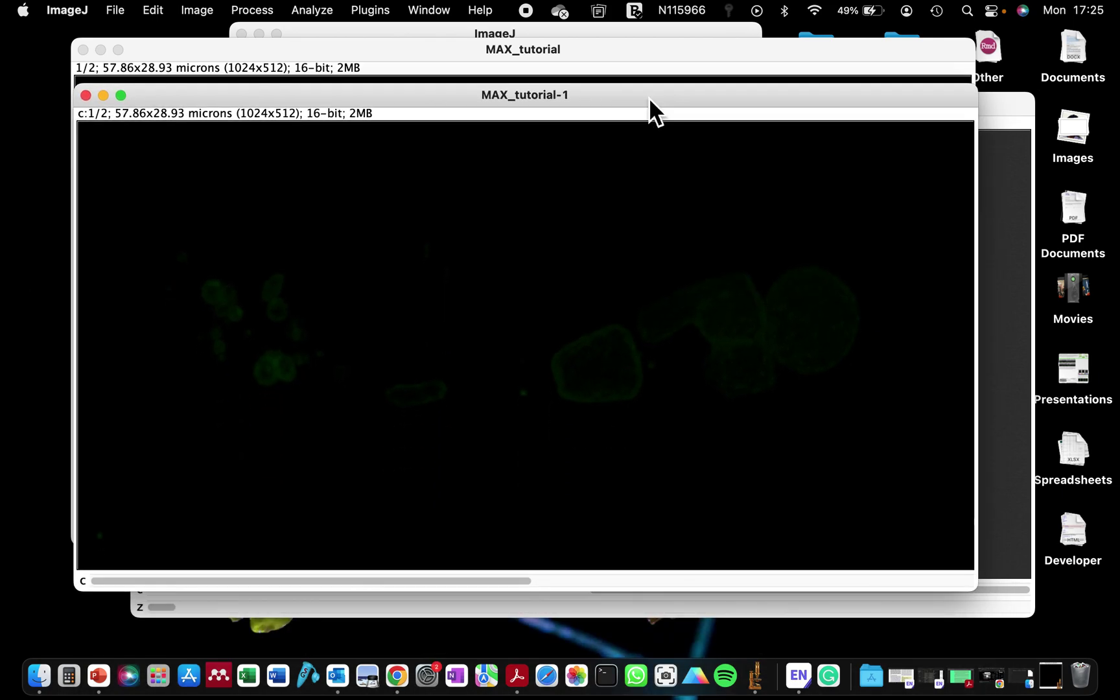
key("Right")
key("Left")
left_click(104, 96)
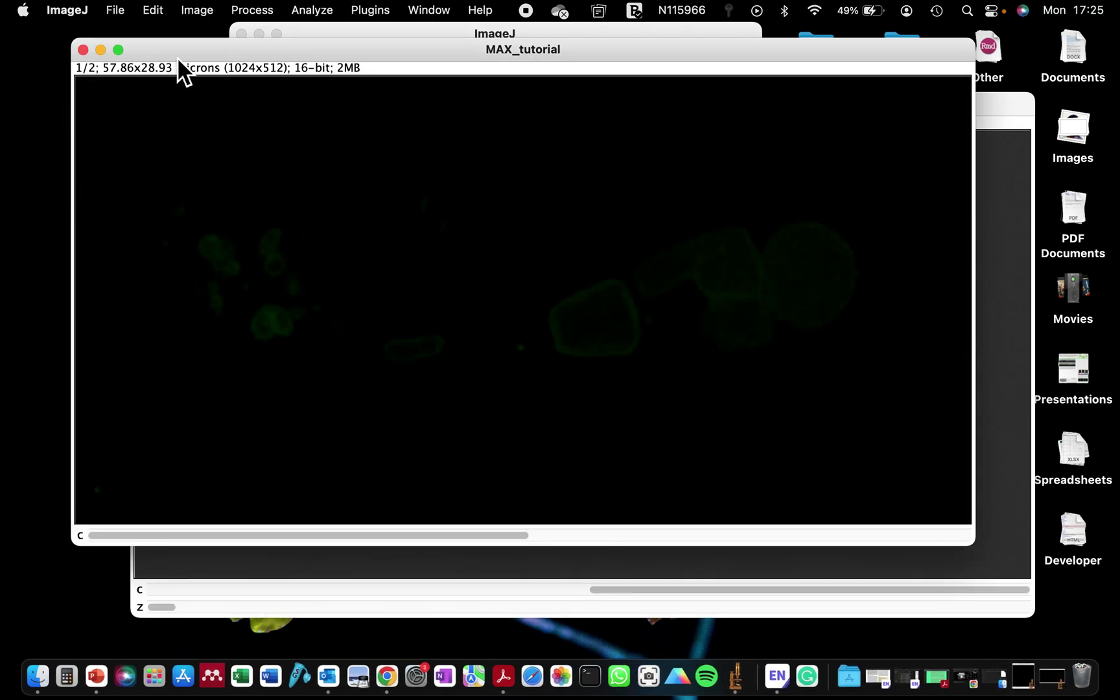
Duplicate MAX_tutorial as MAX_tutorial-2 and place the Brightness/Contrast window at the right.
key("super+shift+d")
key("Return")
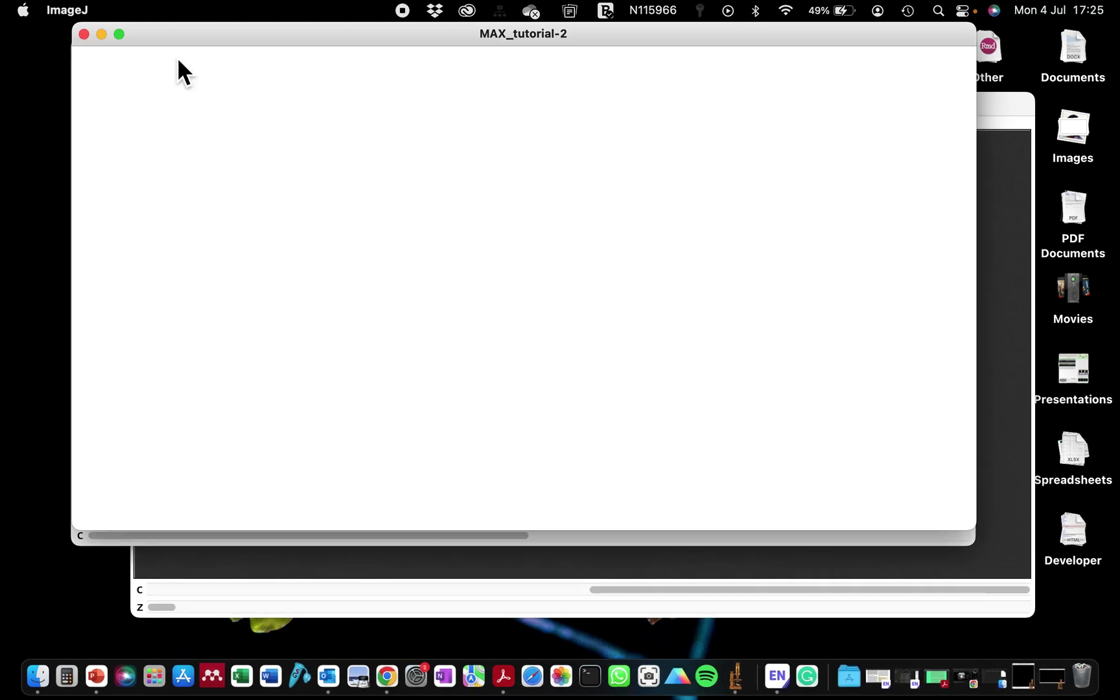
left_click(198, 9)
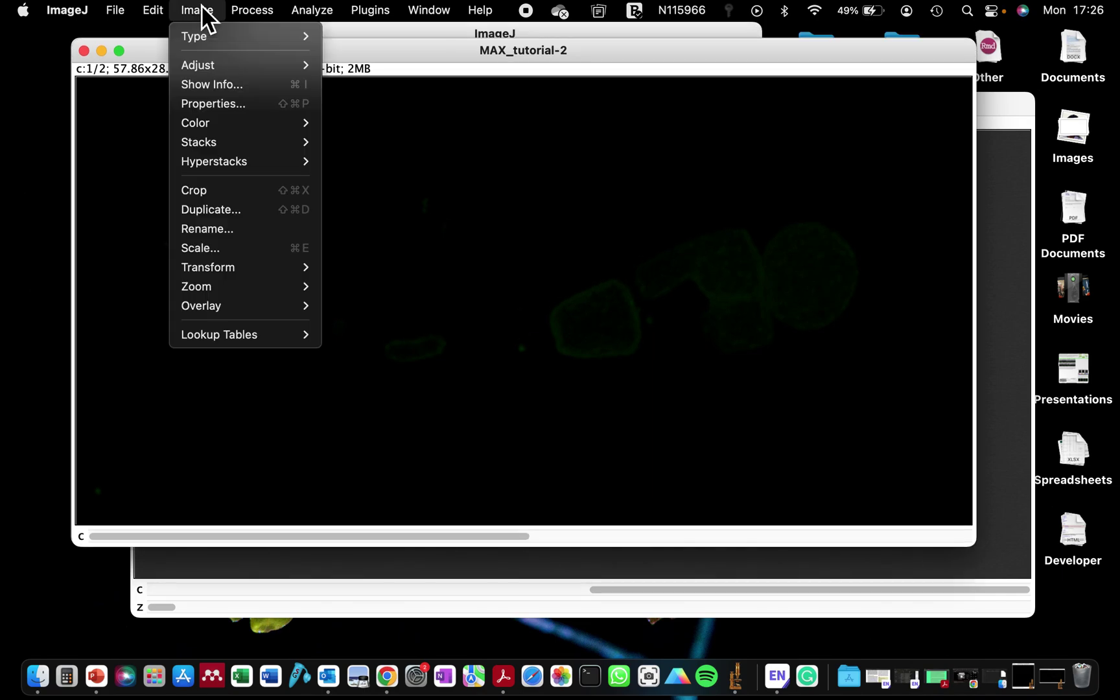
mouse_move(213, 70)
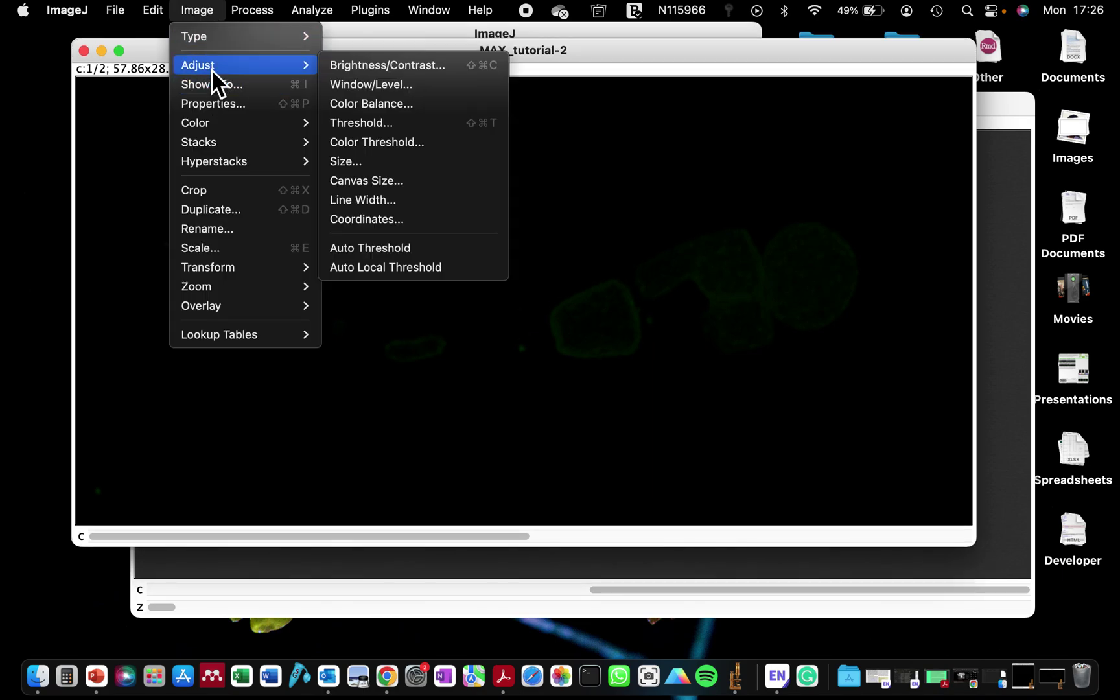
left_click(361, 71)
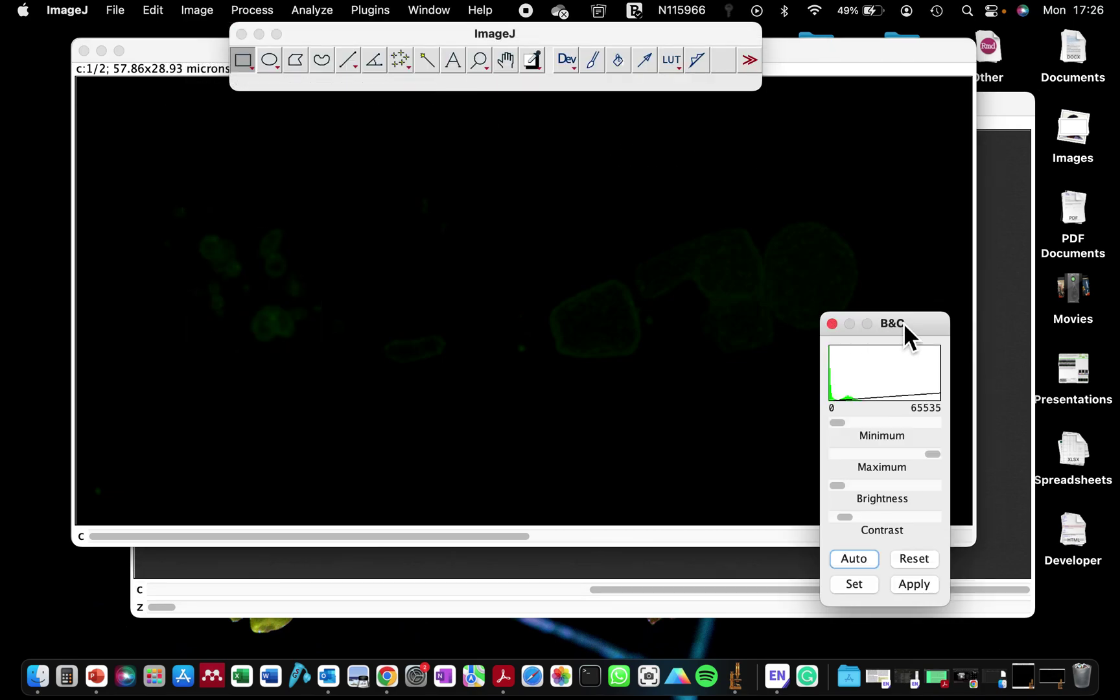
left_click_drag(904, 322, 936, 142)
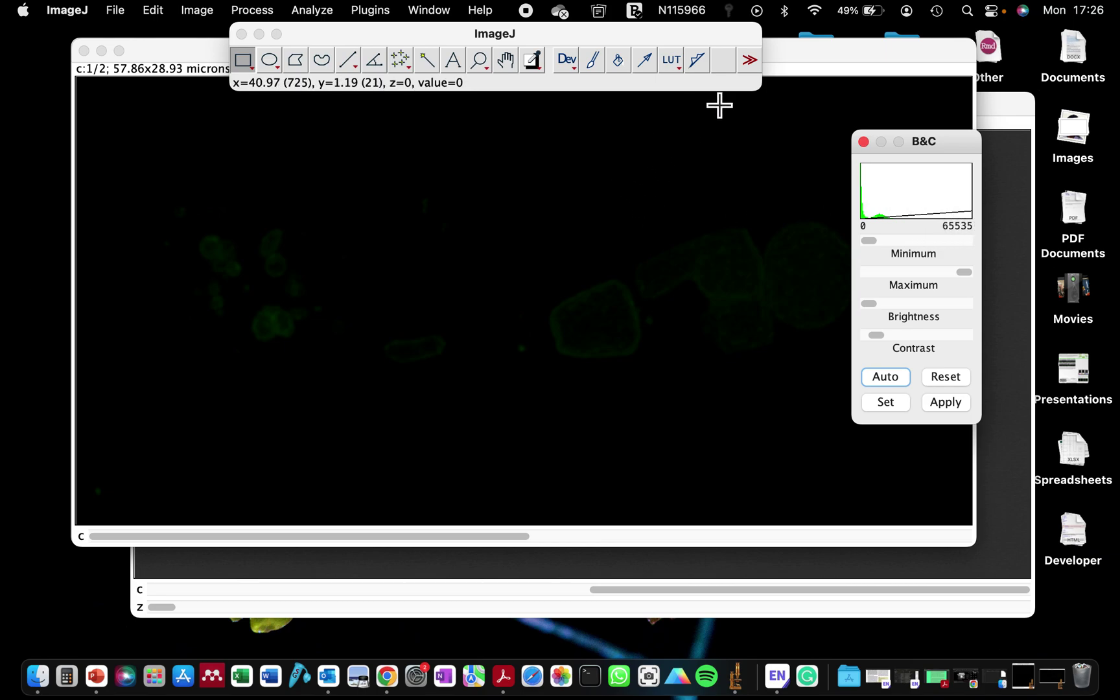
left_click_drag(939, 142, 1014, 109)
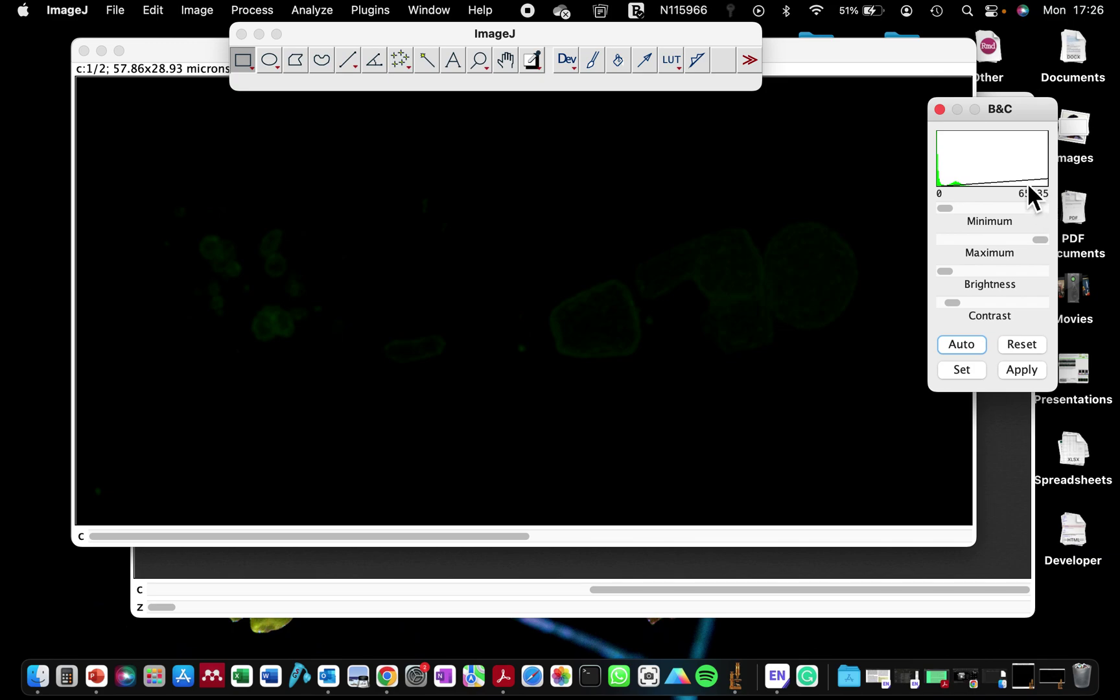
Press Auto repeatedly on MAX_tutorial-2's green channel until the range returns to 0–10193.
left_click_drag(903, 49, 880, 69)
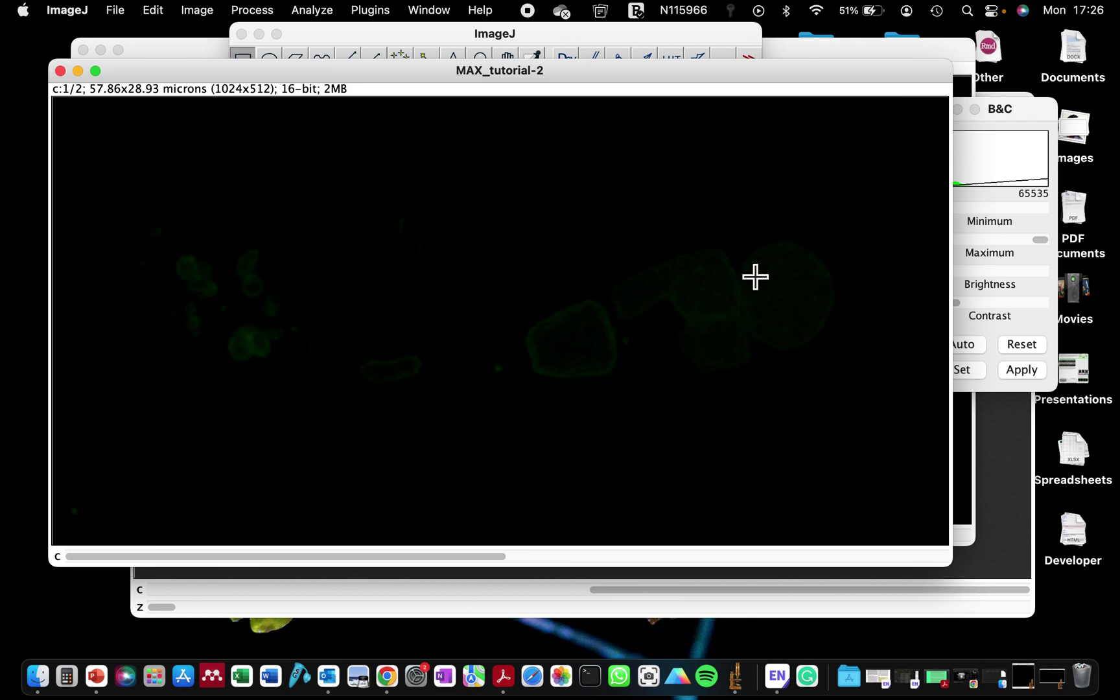
left_click(1026, 103)
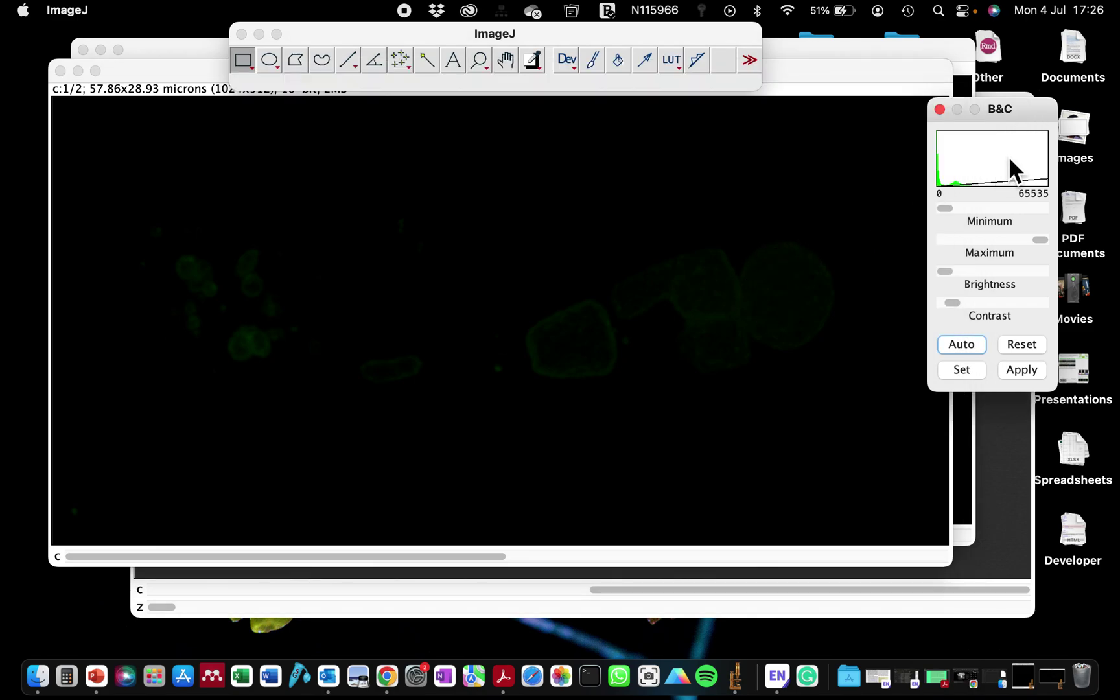
left_click(971, 347)
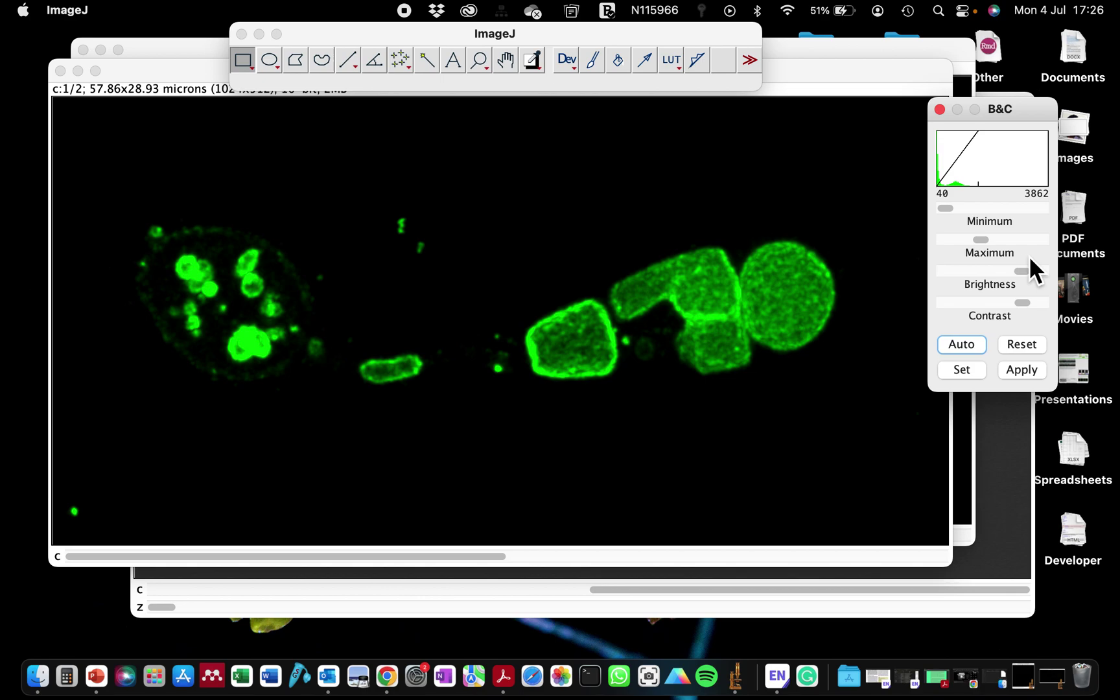
left_click(963, 343)
left_click(962, 343)
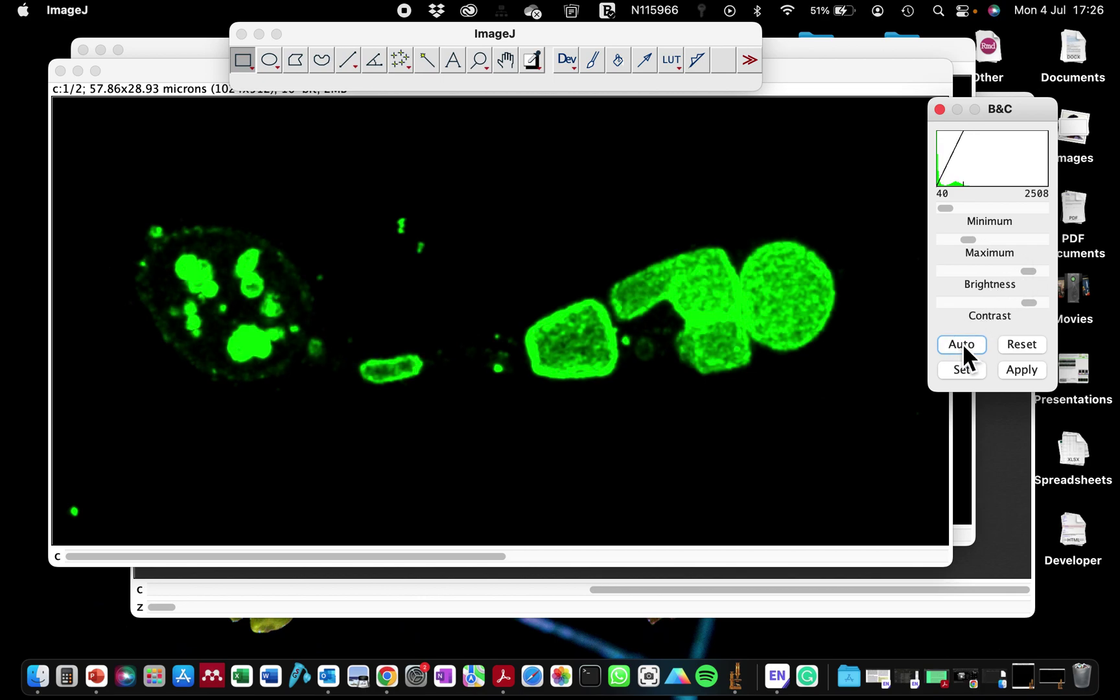
left_click(962, 343)
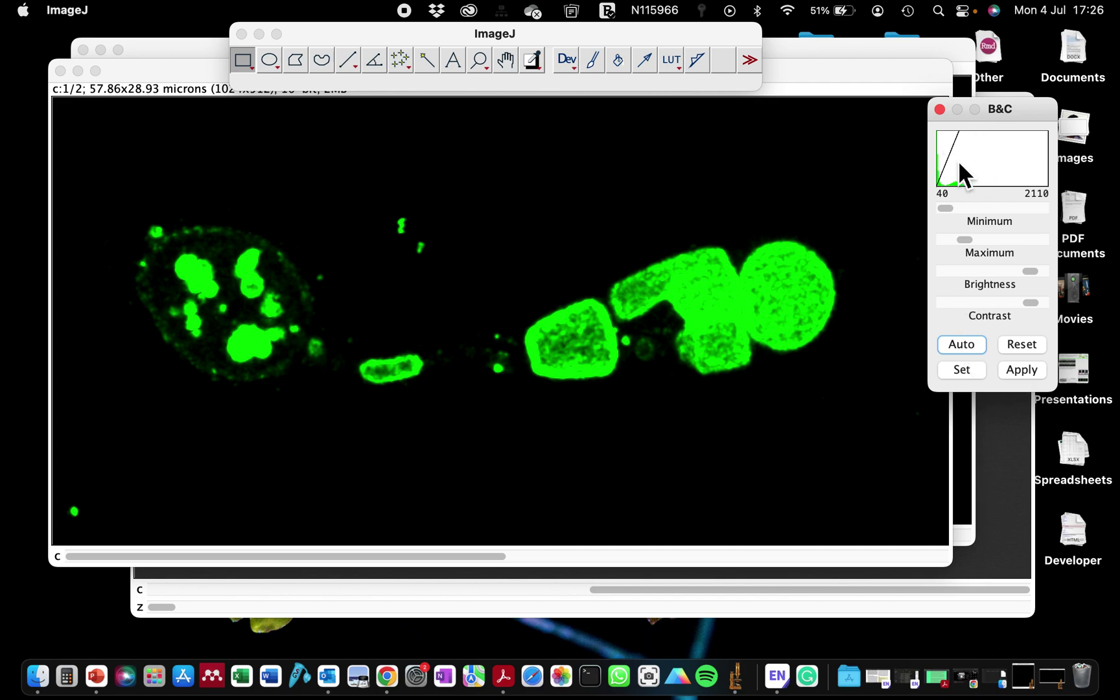
left_click(958, 342)
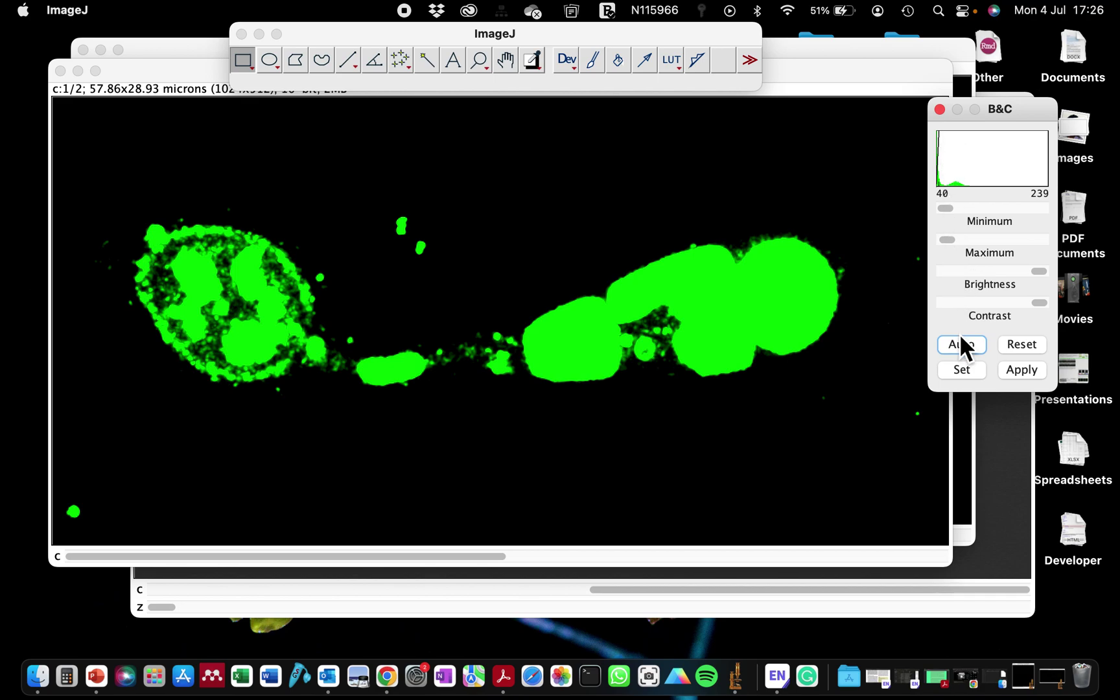
left_click(963, 345)
left_click(965, 342)
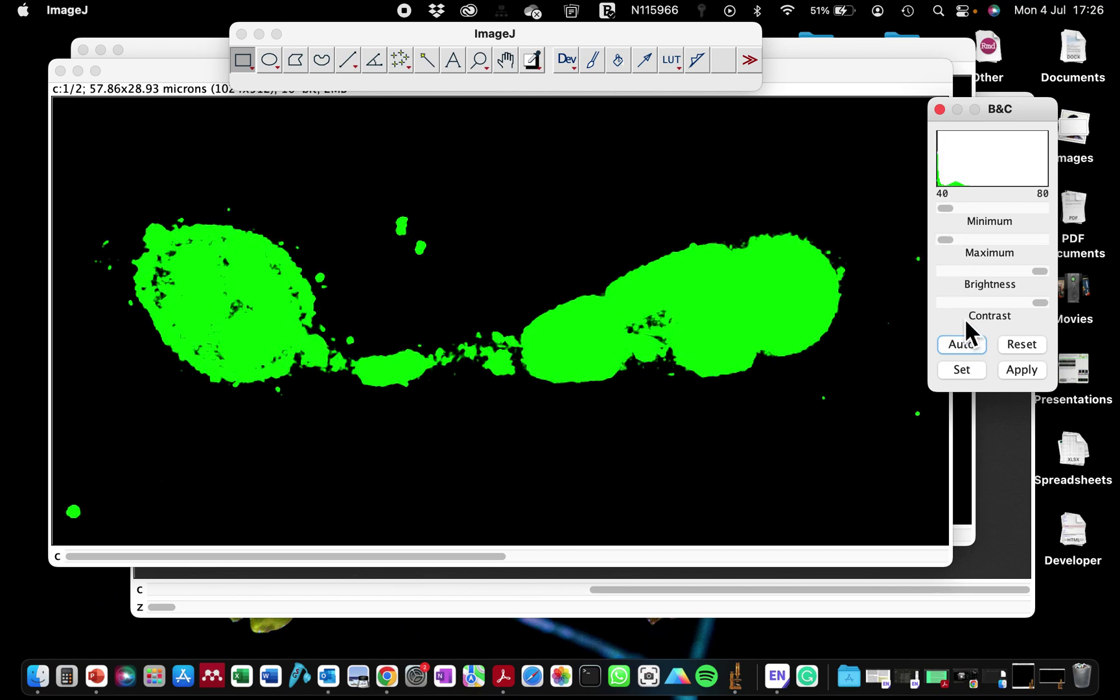
left_click(962, 345)
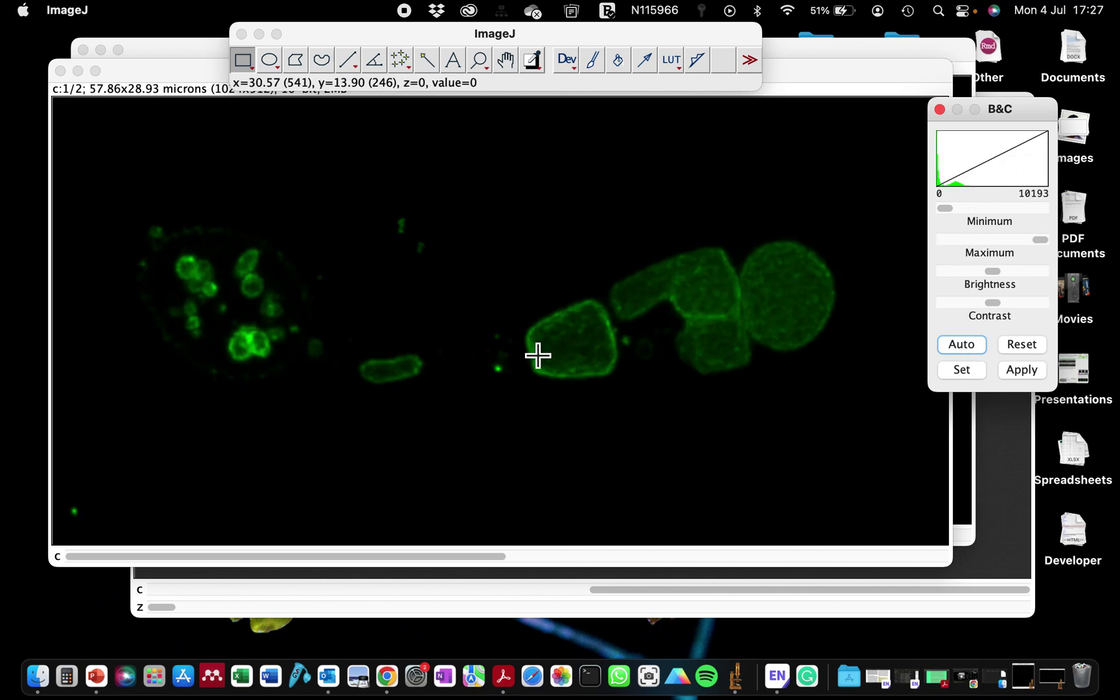
scroll(751, 293, "down", 1)
scroll(751, 293, "up", 1)
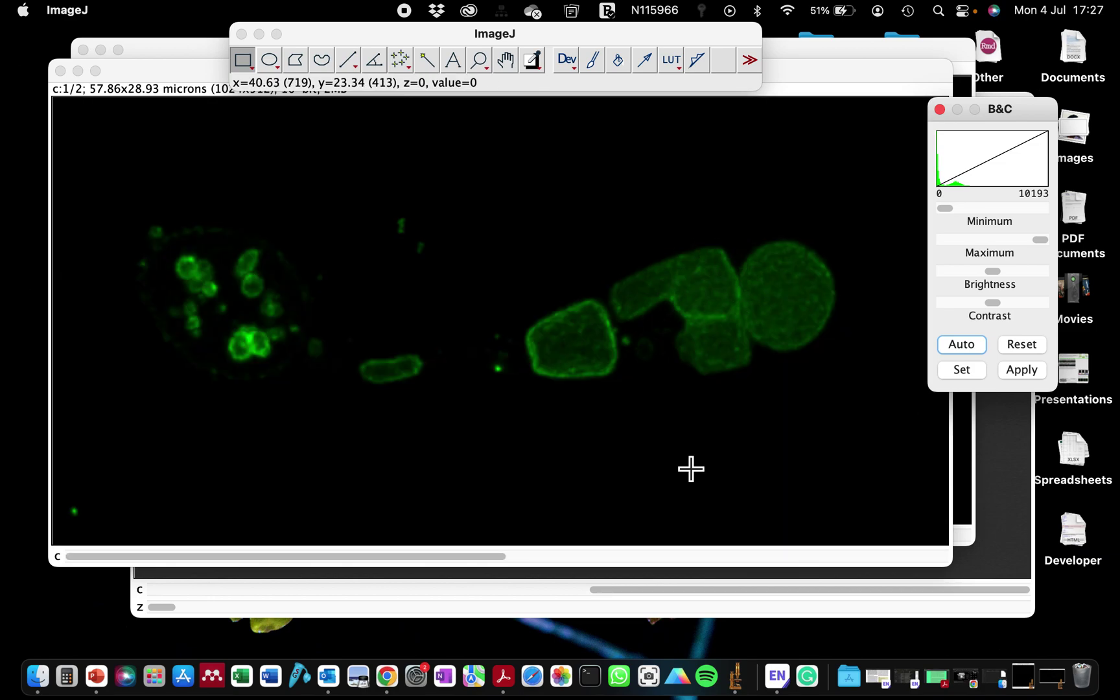
left_click(1054, 676)
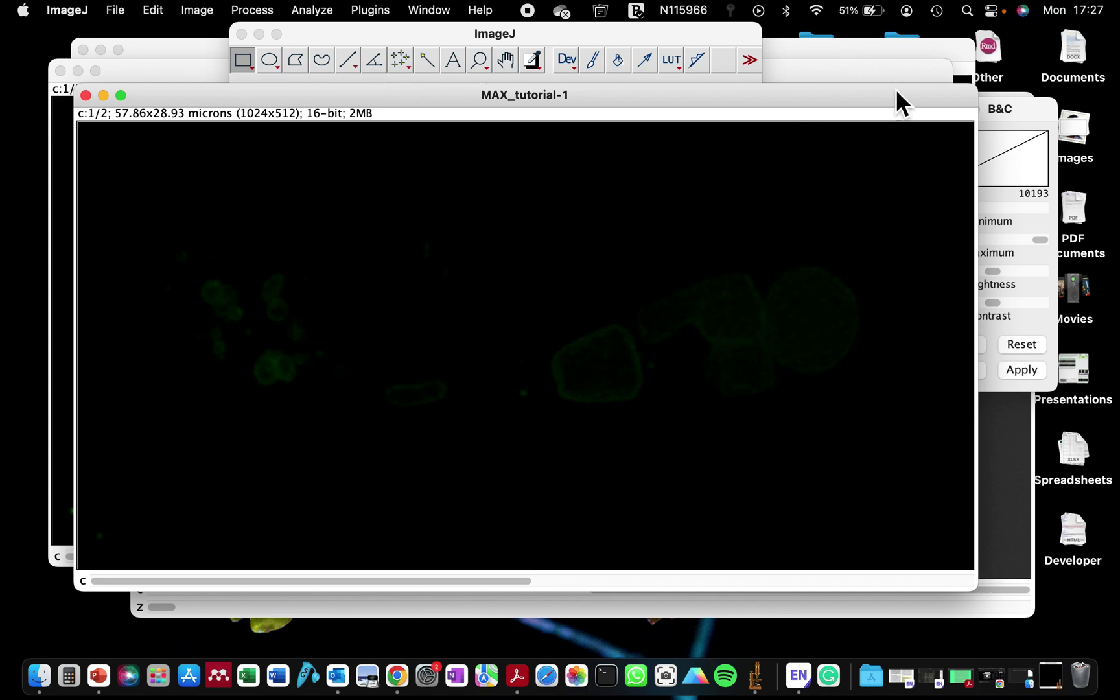
left_click_drag(901, 96, 808, 96)
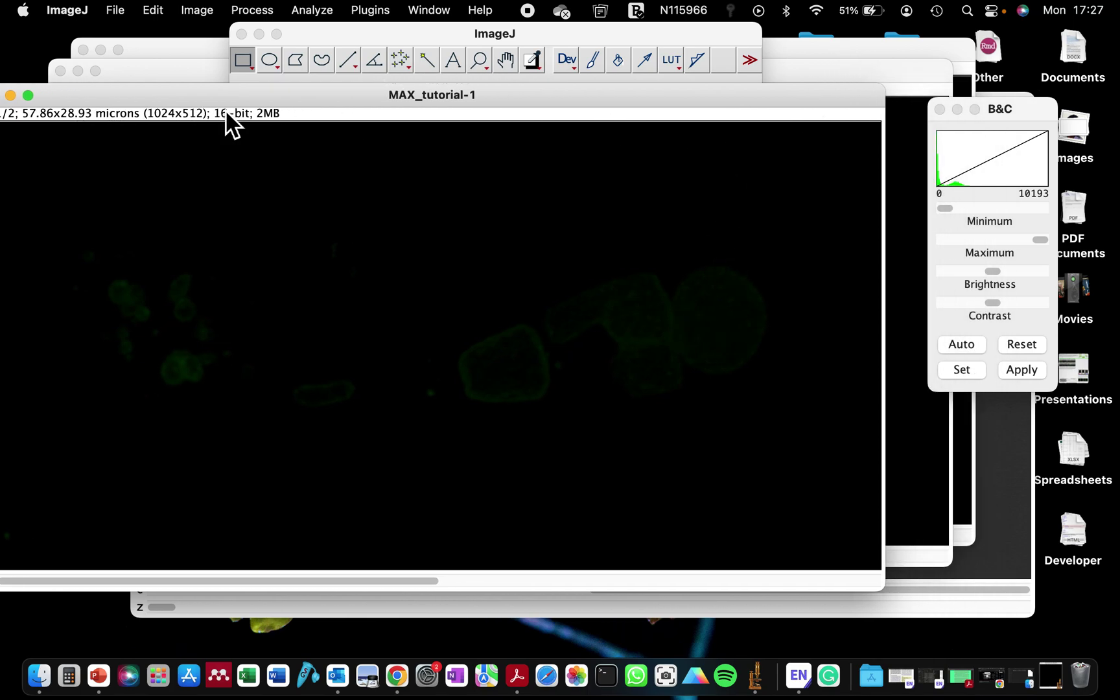
left_click(10, 96)
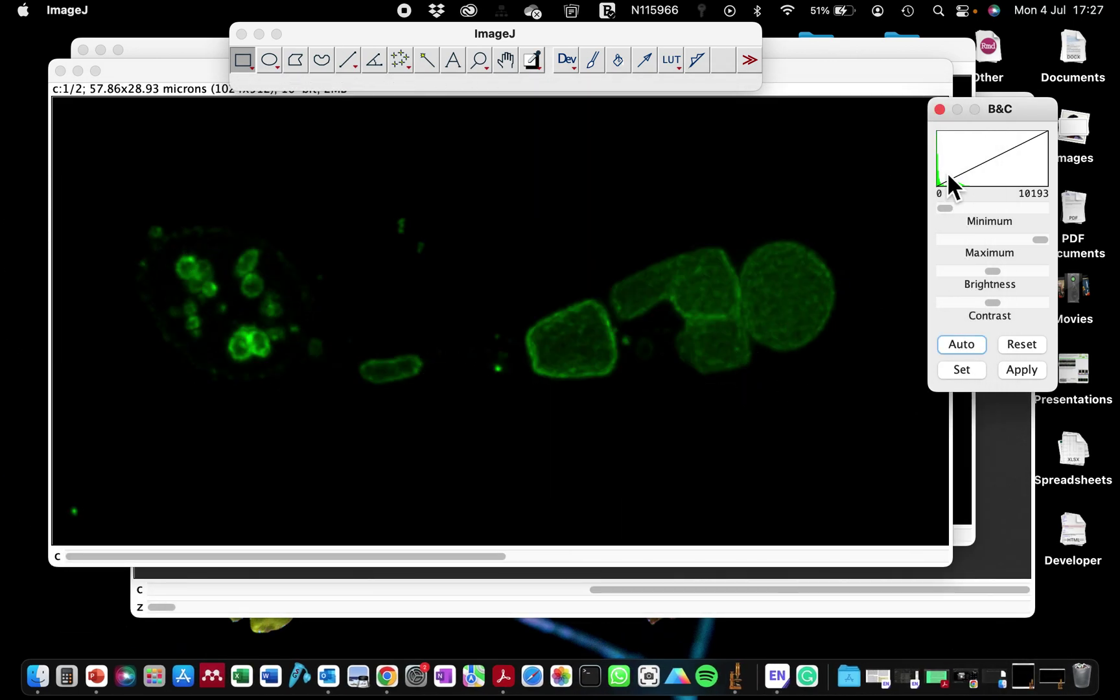
left_click(817, 109)
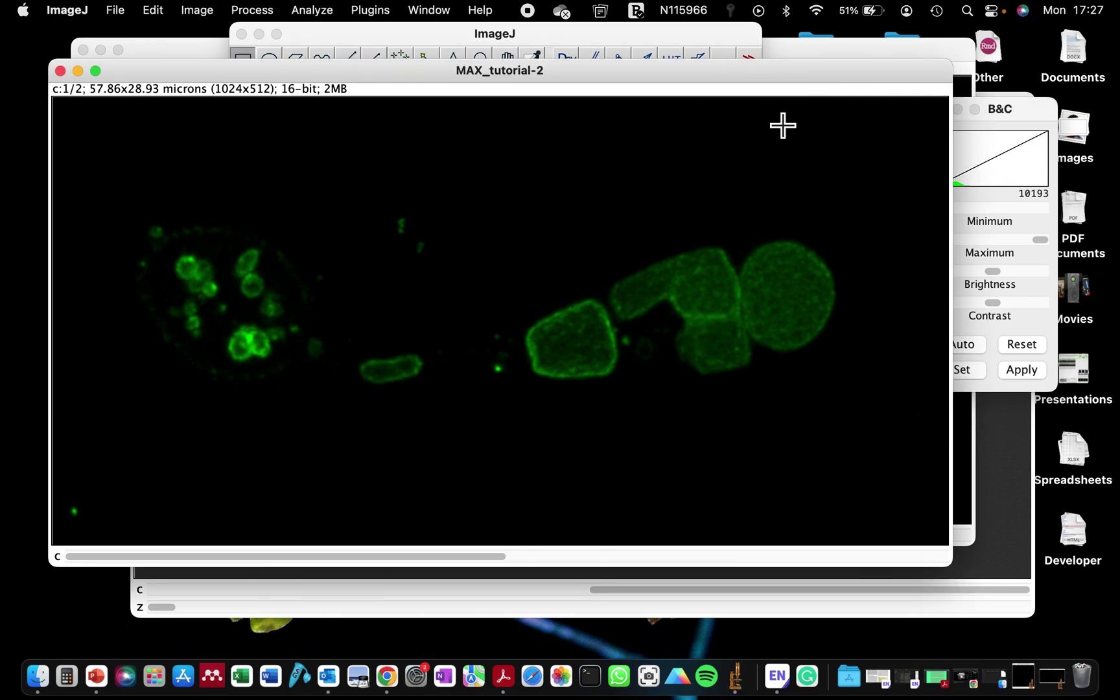
left_click(1016, 111)
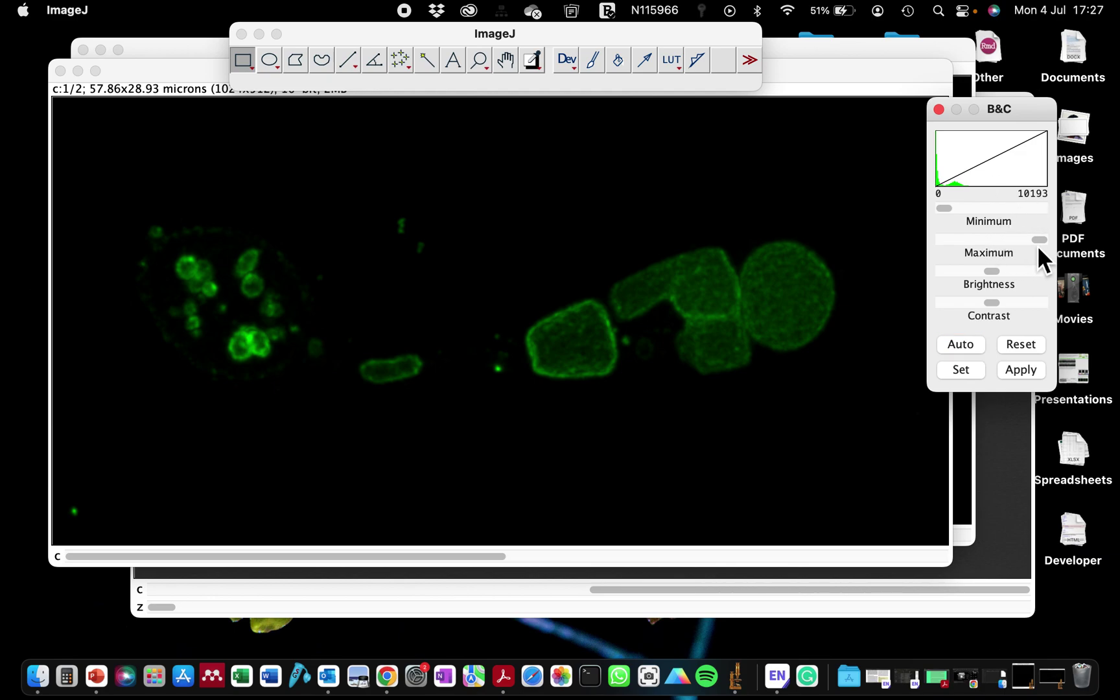
Try the Minimum and Maximum sliders, then Auto-set the green range to 40–3862.
left_click_drag(1045, 242, 997, 238)
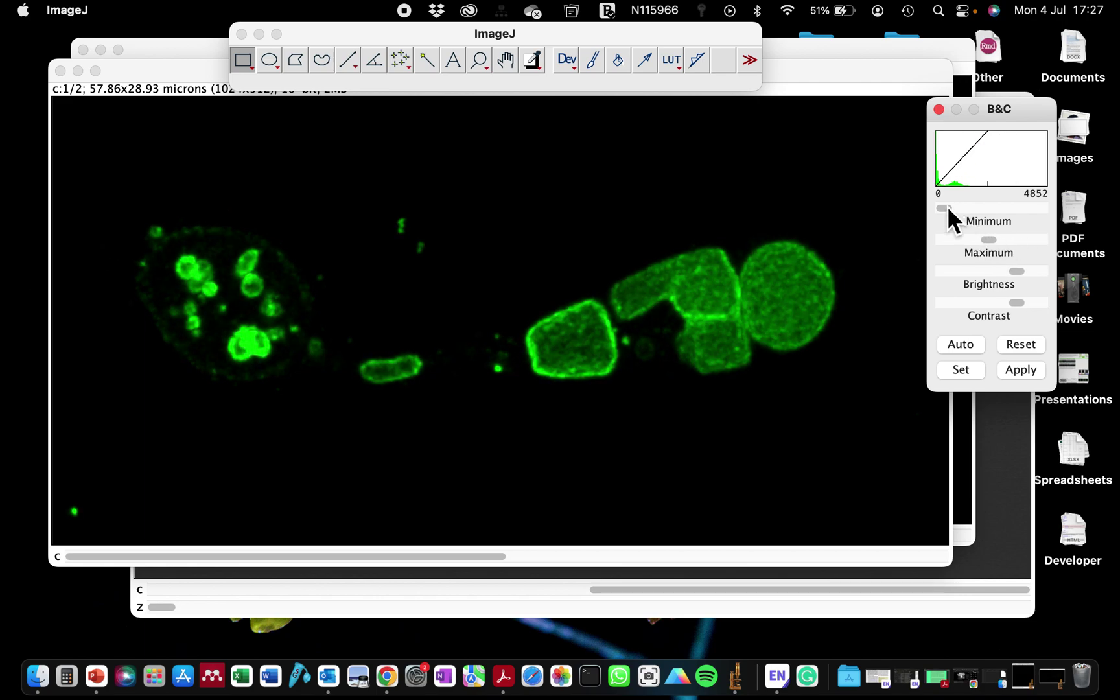
left_click_drag(947, 206, 940, 210)
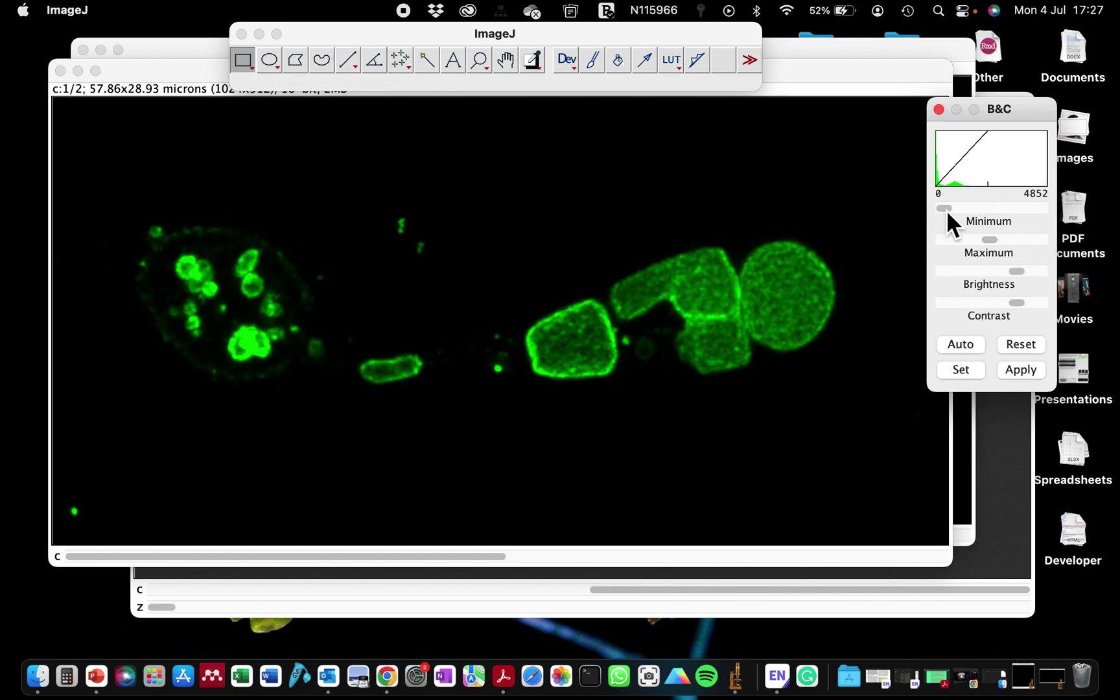
mouse_move(946, 210)
left_mouse_down()
mouse_move(957, 210)
mouse_move(943, 209)
left_mouse_up()
left_click_drag(986, 246, 1039, 240)
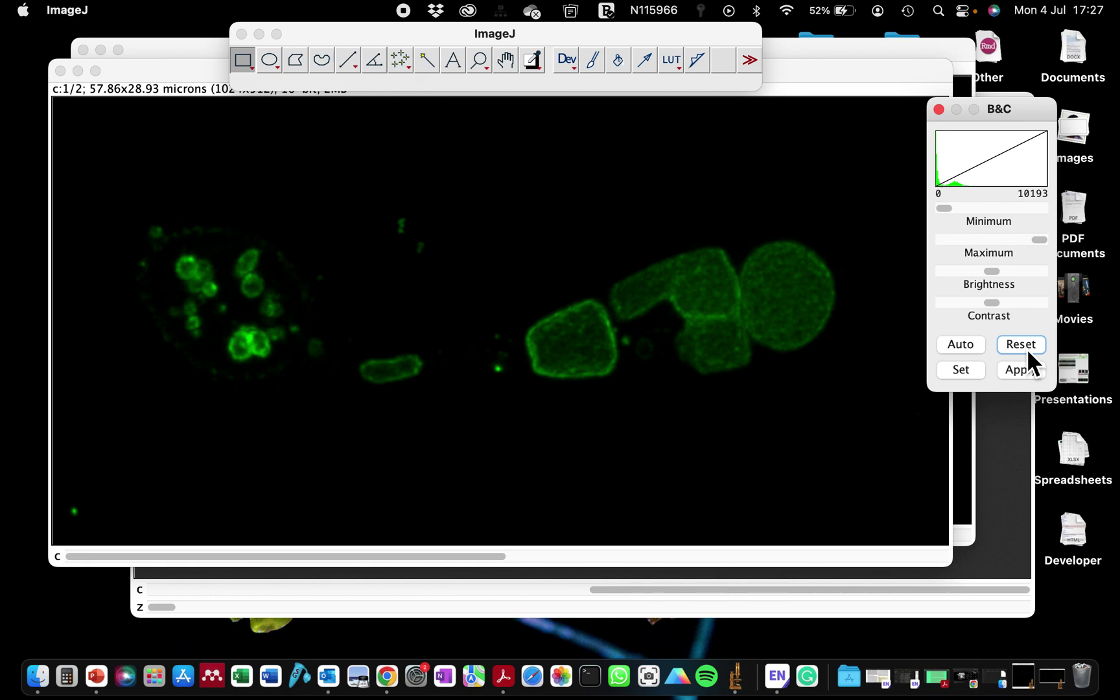
left_click(963, 344)
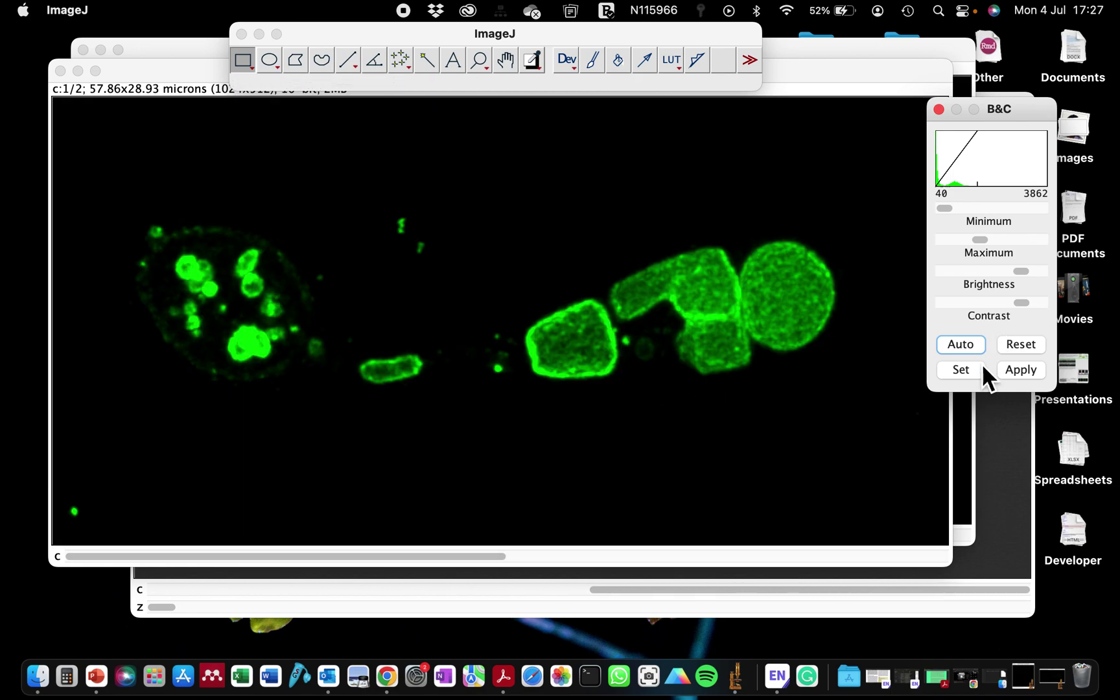
View the bright-field channel, then reset the green display range to 0–10193.
key("Right")
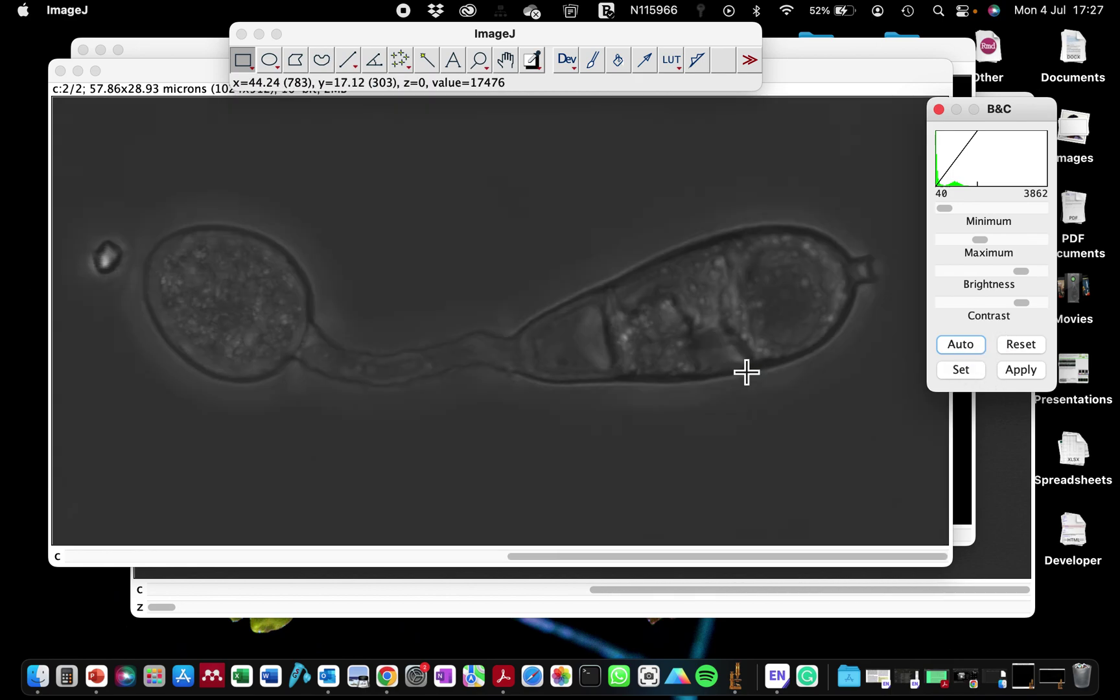
key("Left")
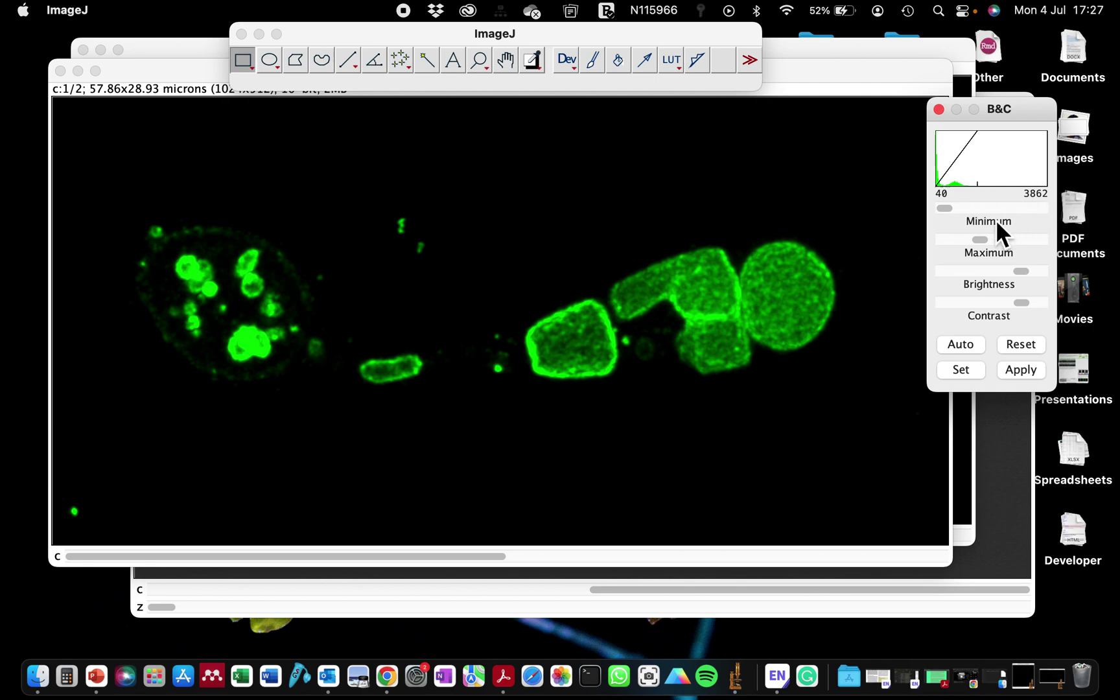
left_click(1023, 347)
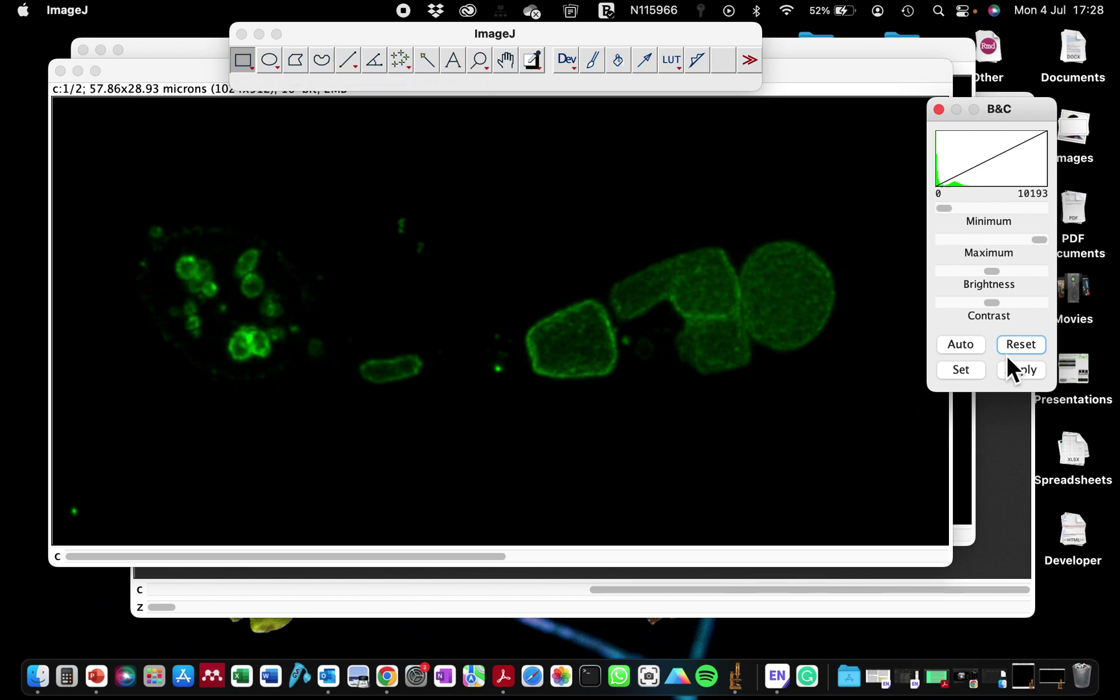
Lower the green channel's maximum to 8519 and apply that range to the pixel values.
left_click_drag(1040, 247, 1026, 244)
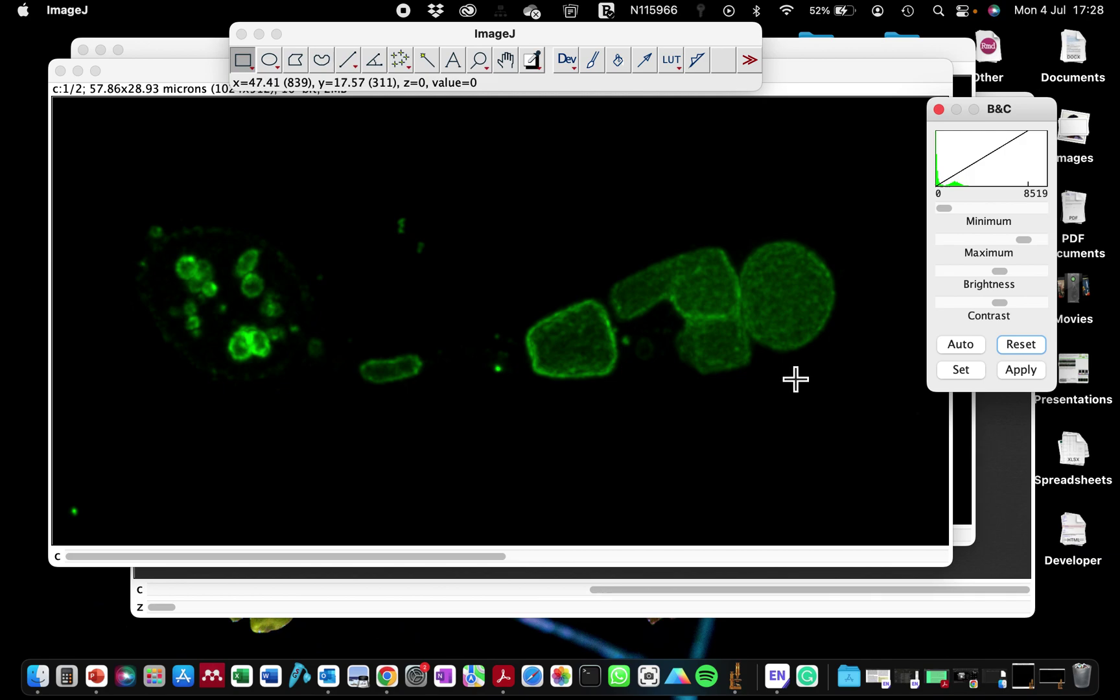
left_click(1027, 374)
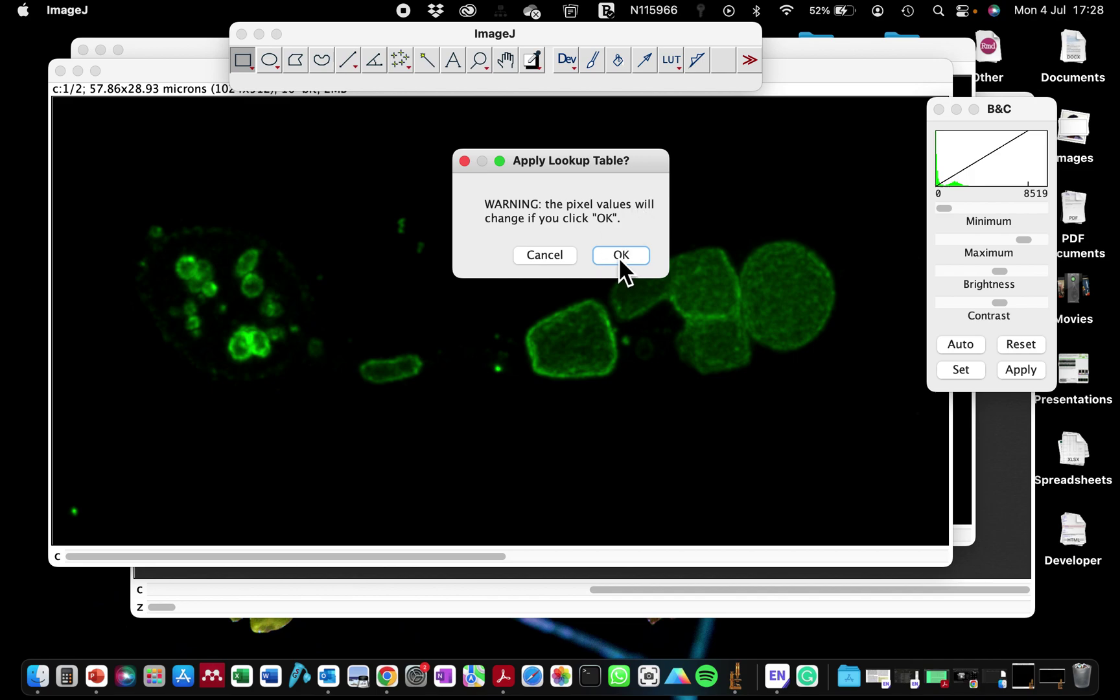
left_click(621, 256)
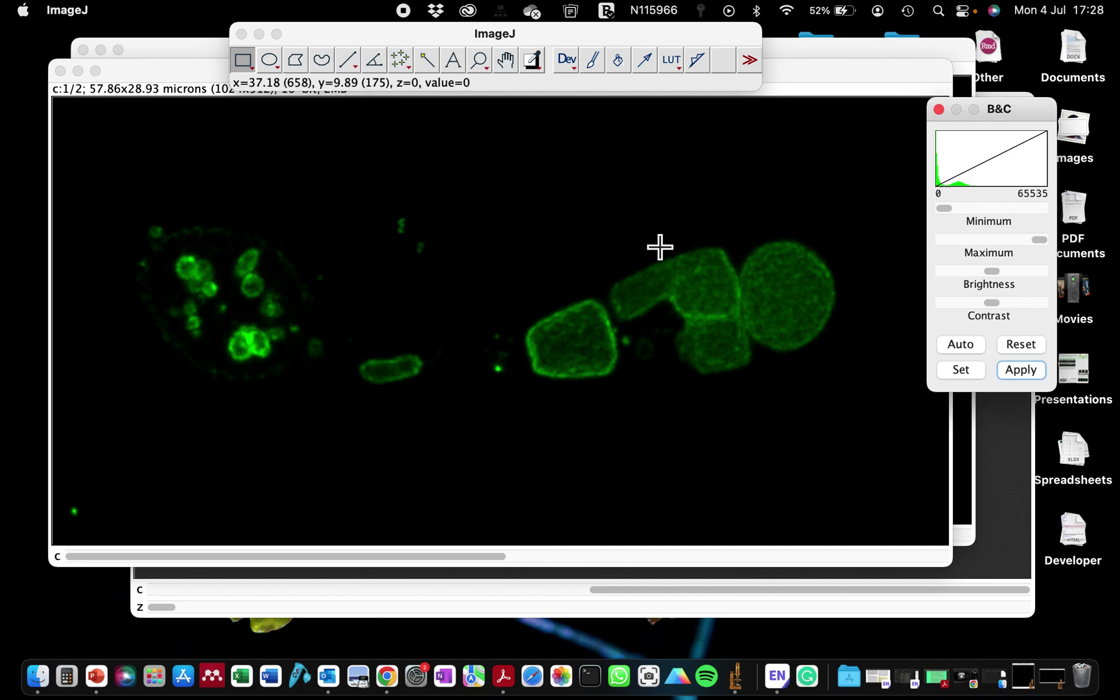
Place MAX_tutorial-2 at the upper left and MAX_tutorial to the right.
left_click_drag(824, 69, 786, 209)
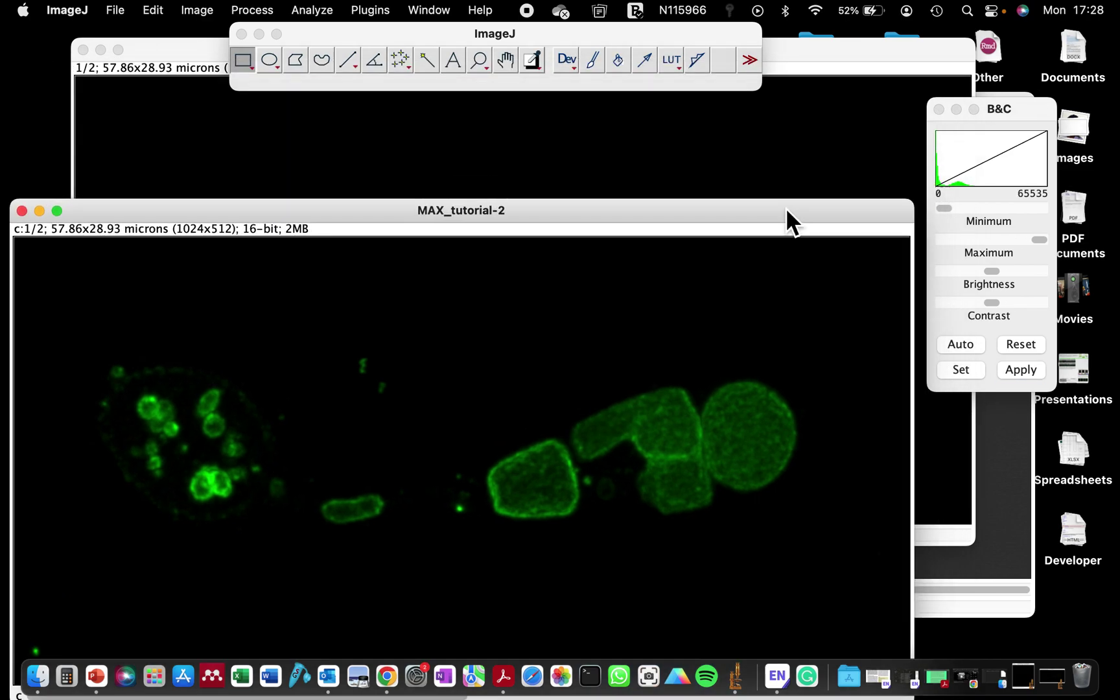
left_click(838, 80)
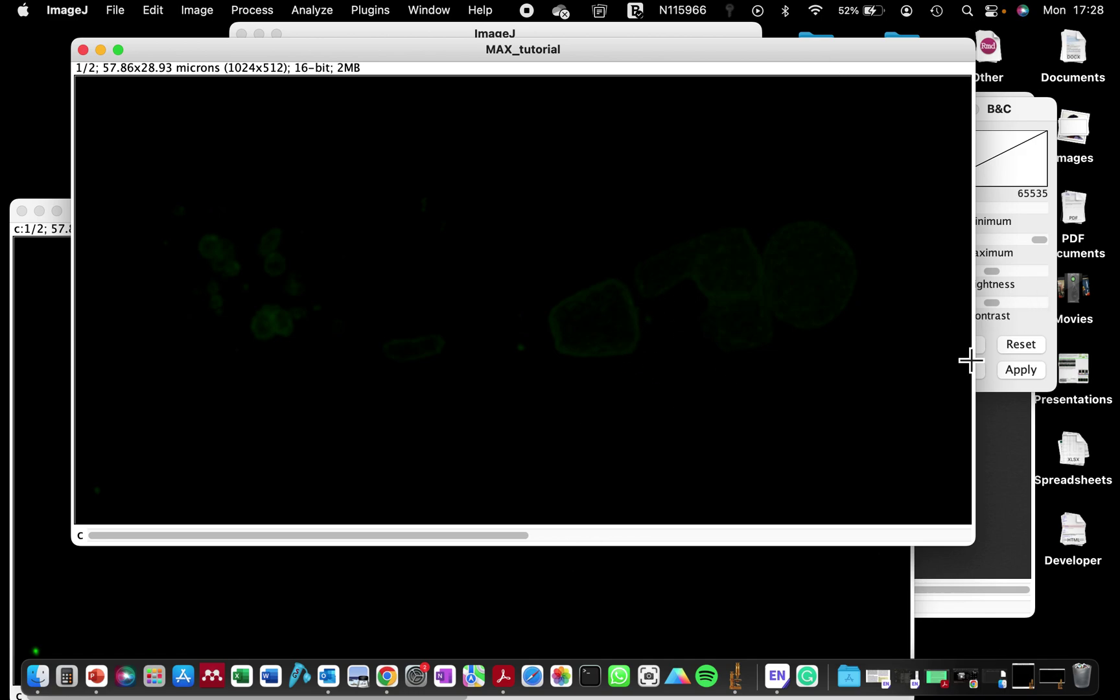
left_click(64, 230)
left_click_drag(96, 213, 87, 114)
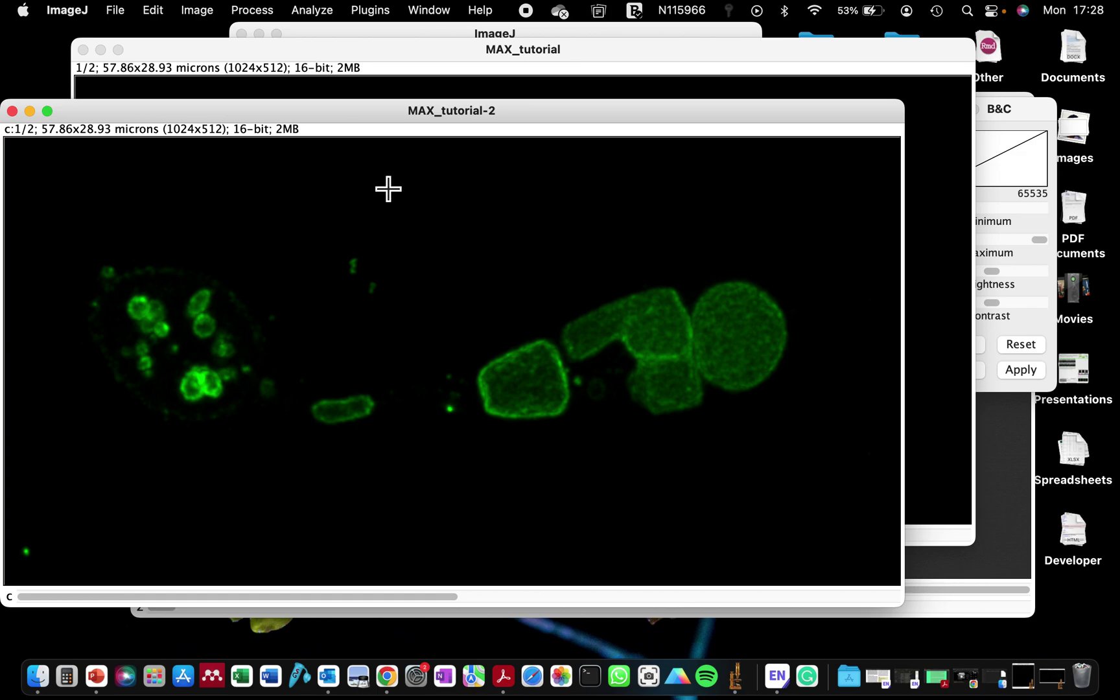
left_click_drag(271, 53, 413, 58)
scroll(459, 318, "down", 1)
scroll(459, 318, "up", 1)
Bring MAX_tutorial to the front and show its bright-field channel.
left_click_drag(193, 117, 193, 87)
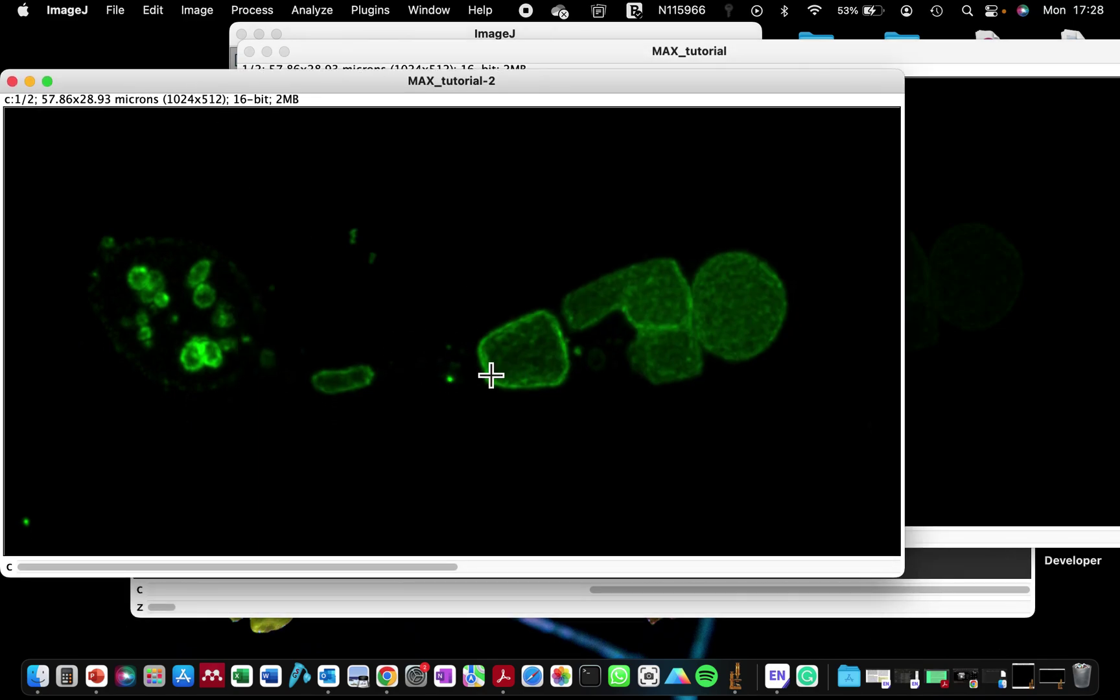
scroll(476, 440, "down", 1)
scroll(476, 441, "up", 1)
left_click_drag(873, 83, 877, 36)
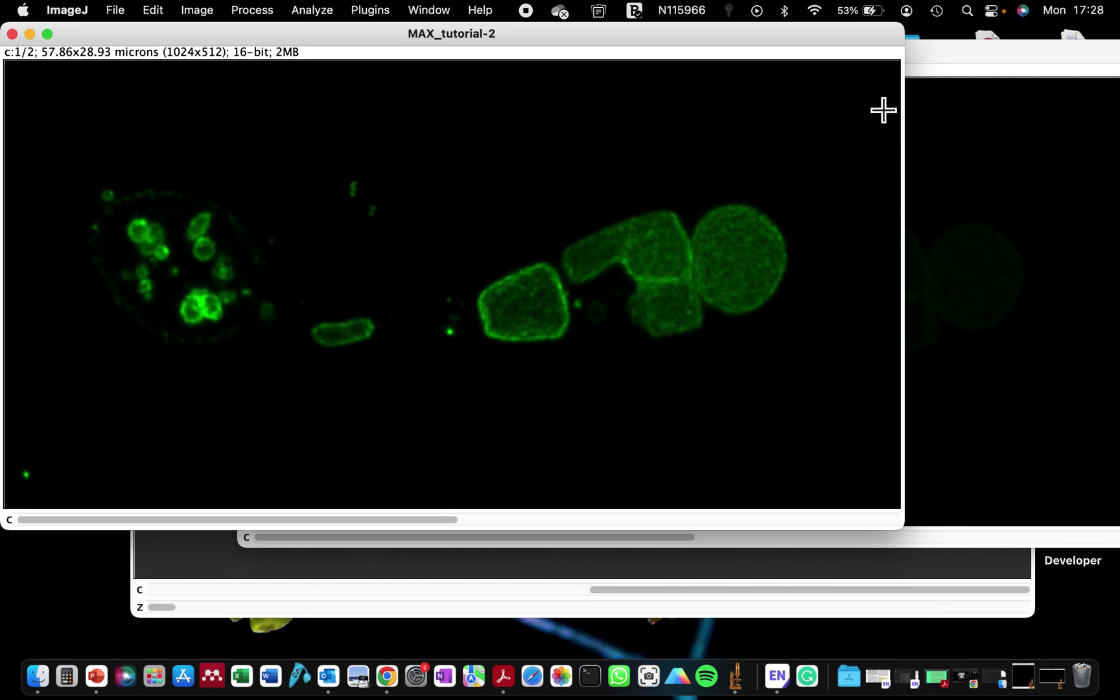
left_click_drag(954, 50, 850, 70)
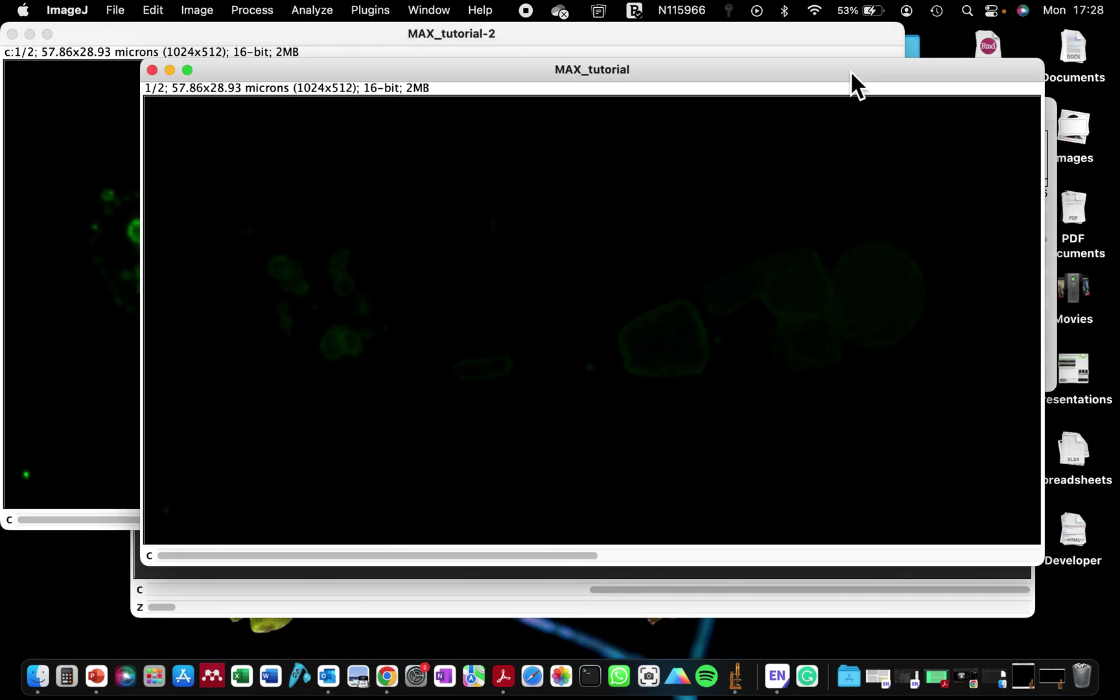
scroll(509, 351, "down", 1)
scroll(510, 351, "up", 1)
scroll(510, 351, "down", 1)
Move the B&C and tutorial stack windows aside and auto-contrast the bright-field channel.
left_click_drag(604, 68, 510, 36)
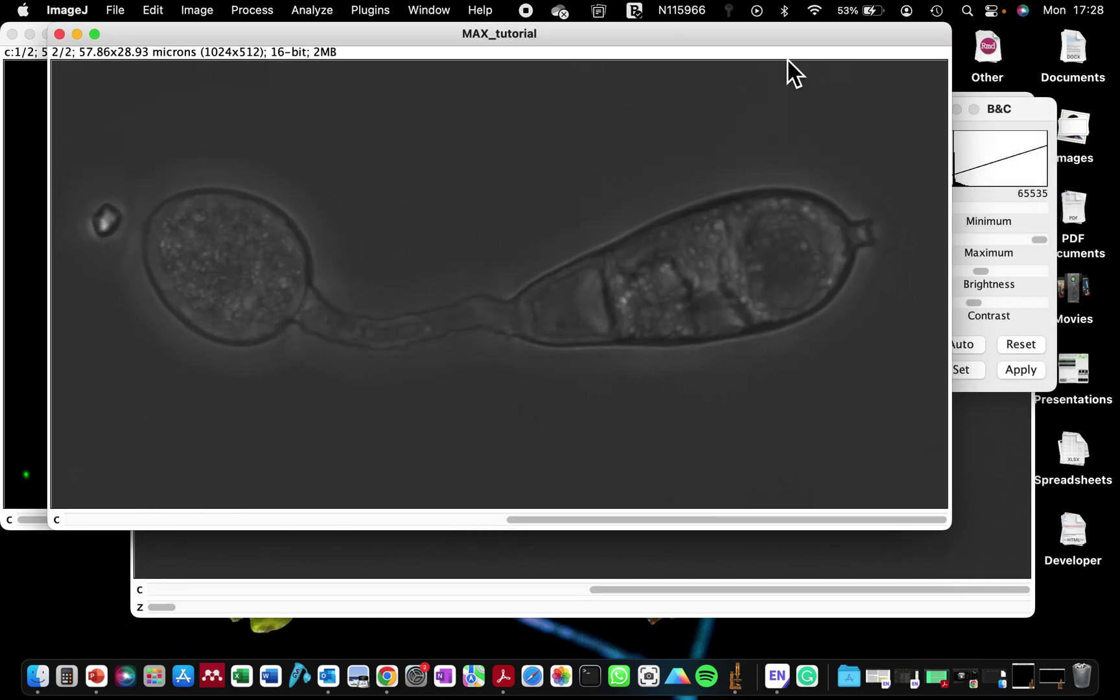
left_click_drag(1021, 117, 1080, 113)
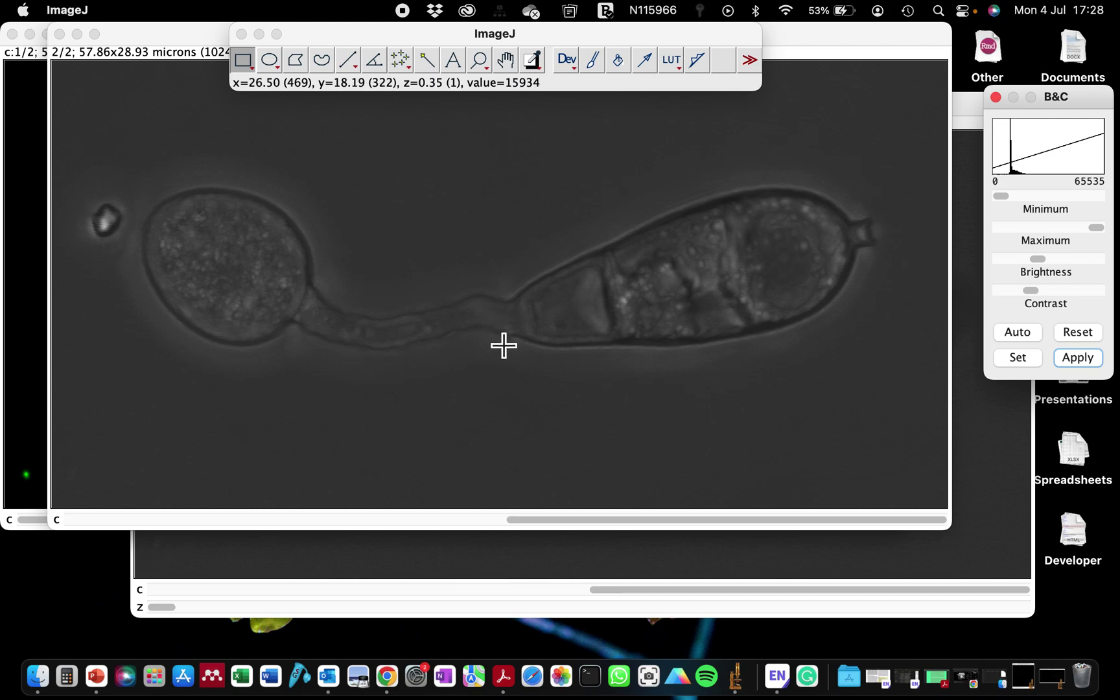
left_click(1016, 333)
left_click(1017, 333)
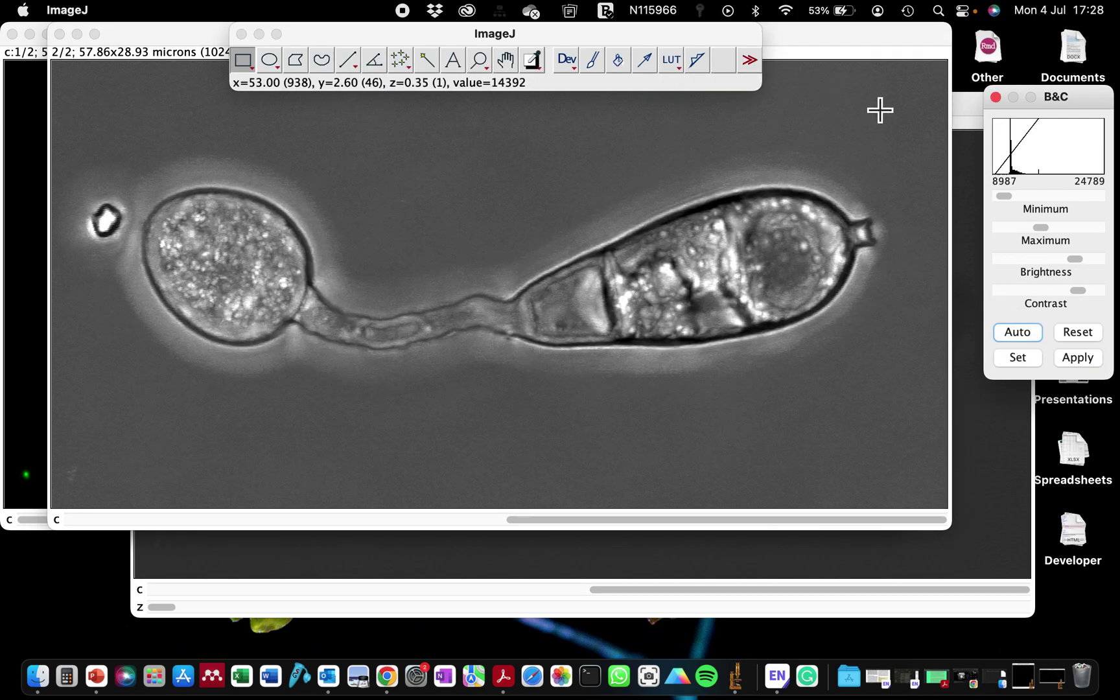
left_click(965, 120)
left_click_drag(968, 113, 923, 194)
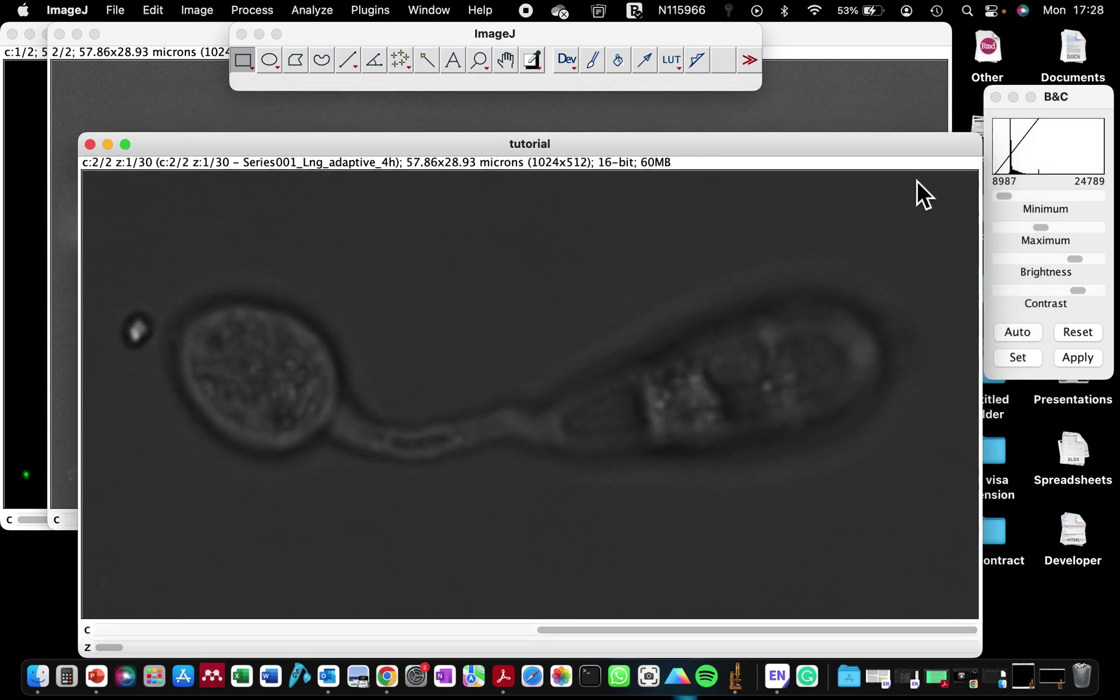
Move MAX_tutorial-2 to the right and MAX_tutorial to the left edge.
left_click(24, 83)
scroll(169, 313, "down", 1)
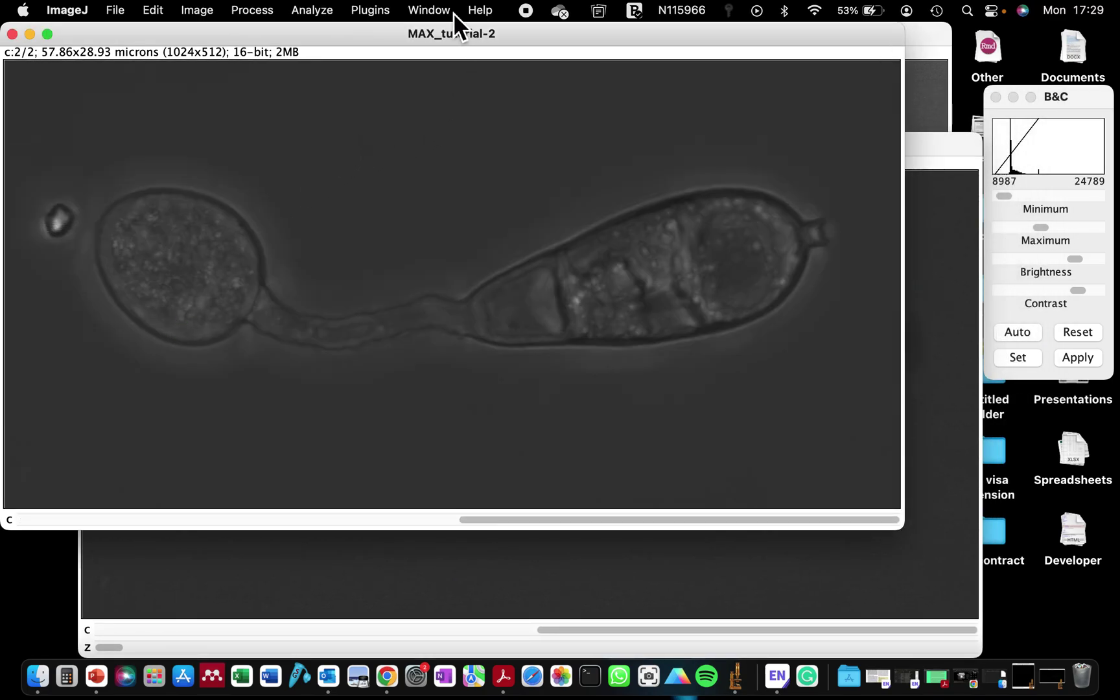
left_click_drag(415, 35, 655, 157)
left_click(166, 36)
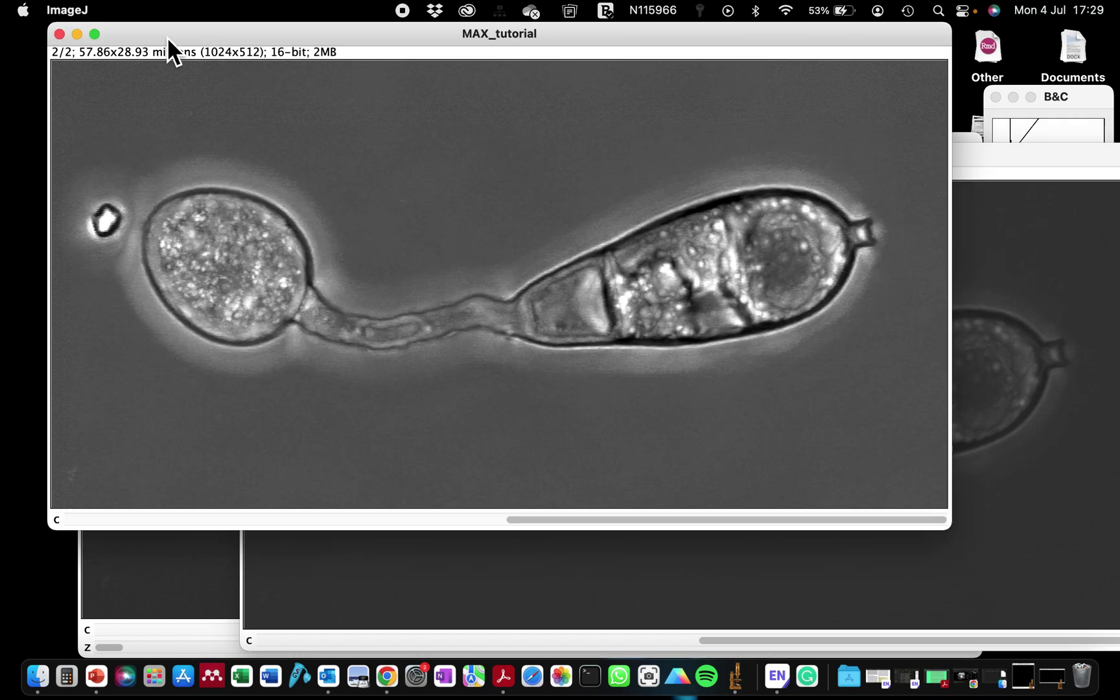
left_click_drag(166, 36, 116, 116)
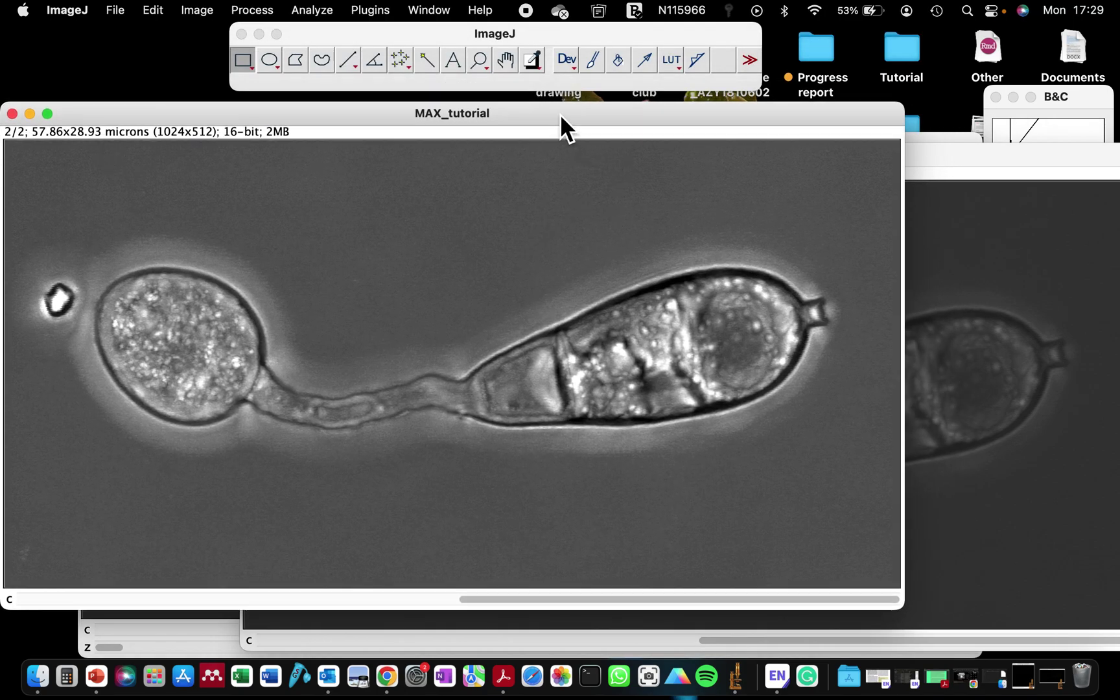
Zoom MAX_tutorial to 75% and MAX_tutorial-2 to 50%, side by side, and compare channels.
key("minus")
left_click(737, 154)
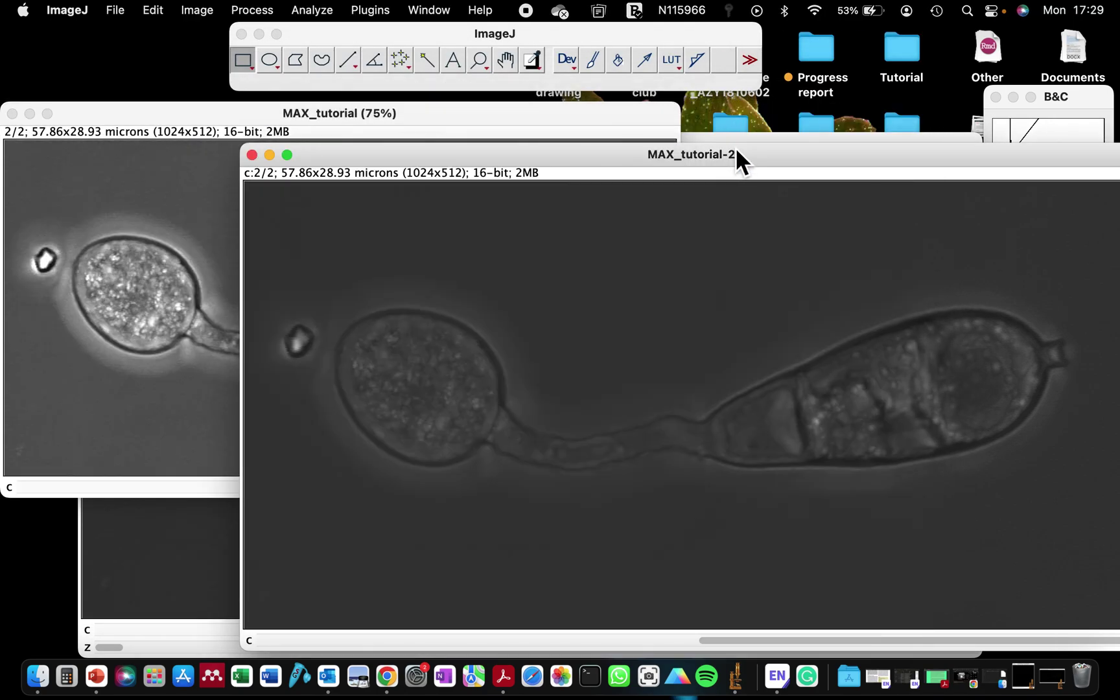
key("minus")
key("minus")
left_click_drag(598, 156, 864, 165)
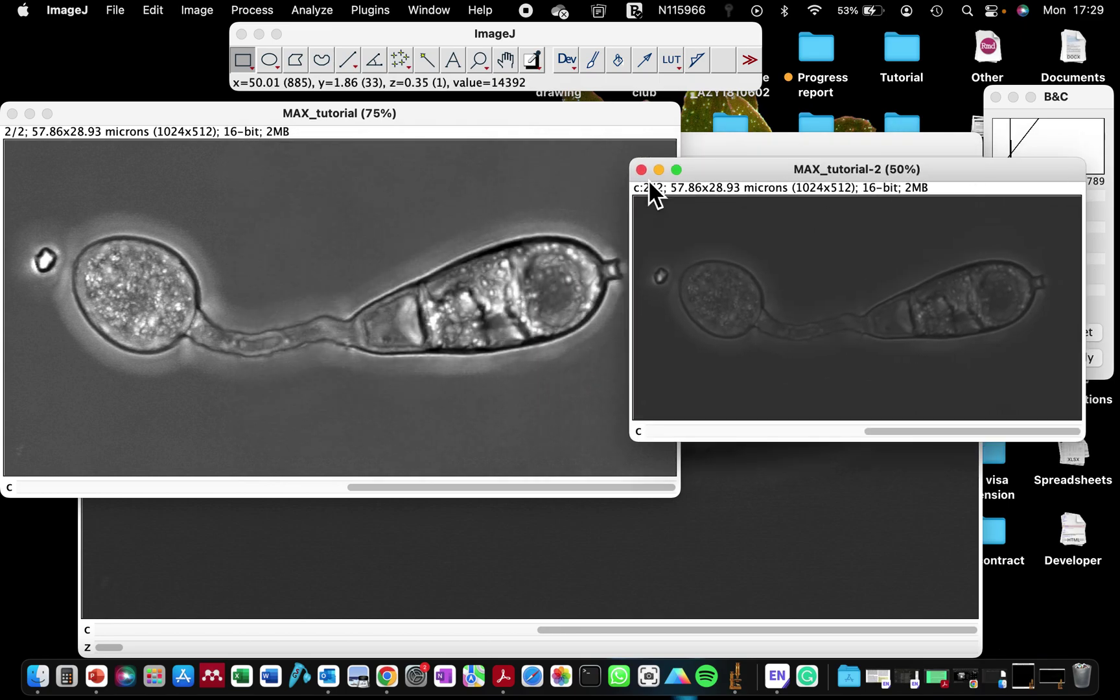
left_click_drag(484, 120, 482, 111)
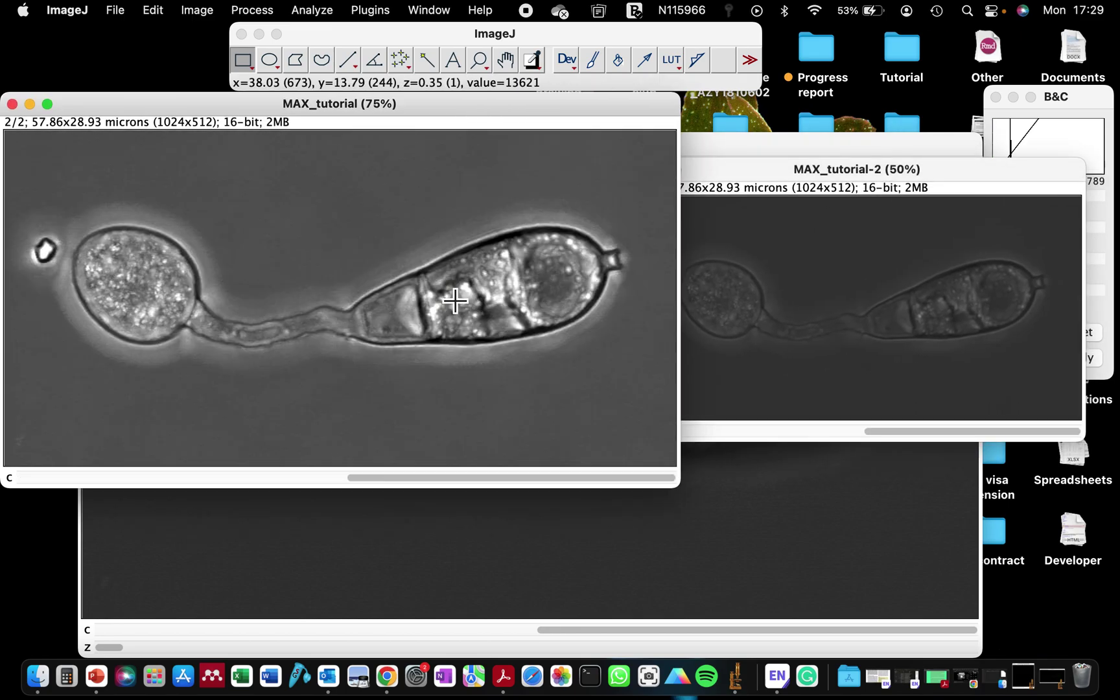
scroll(755, 236, "up", 1)
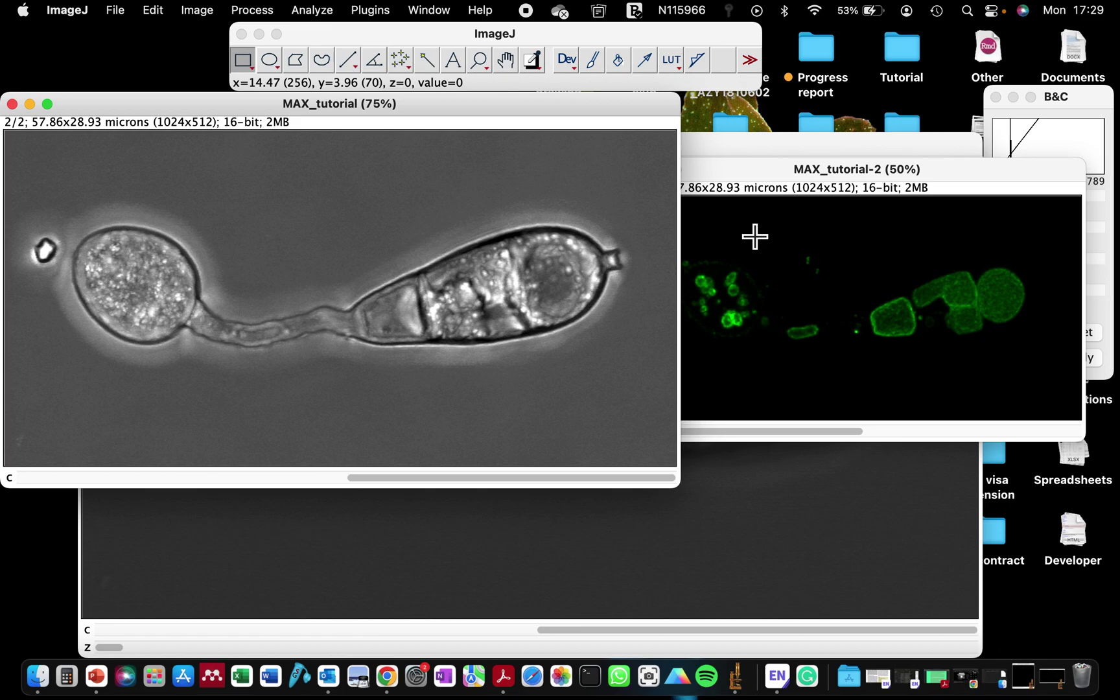
scroll(755, 237, "down", 1)
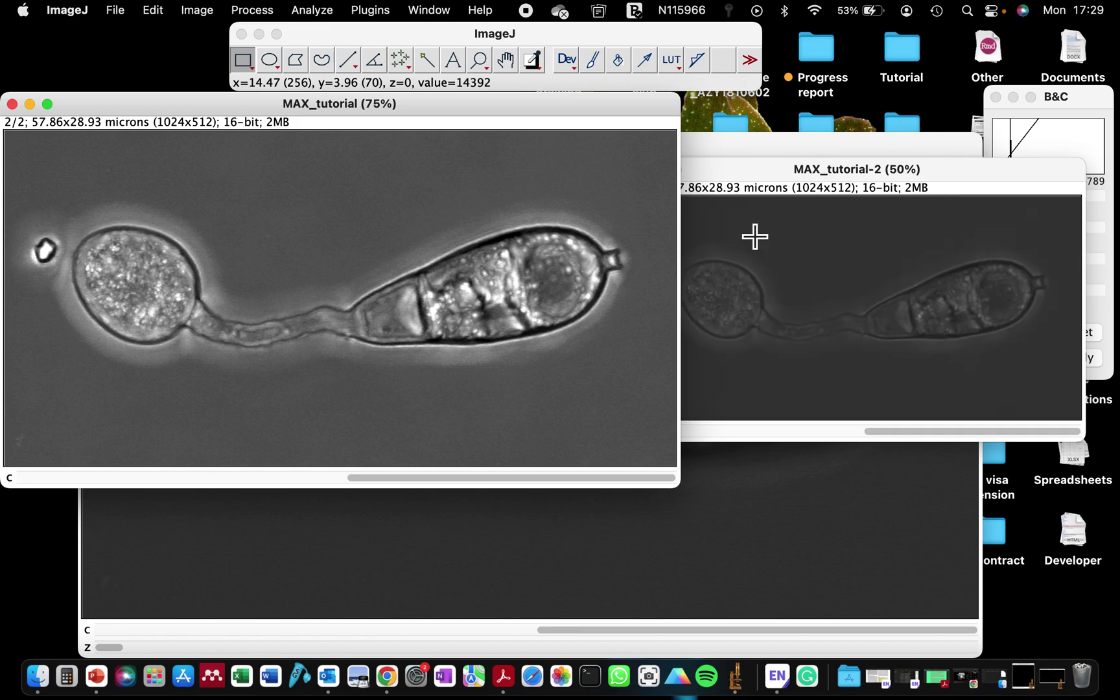
Minimize both projections and Max Intensity Z project slices 1–30 into MAX_tutorial-3.
left_click(32, 105)
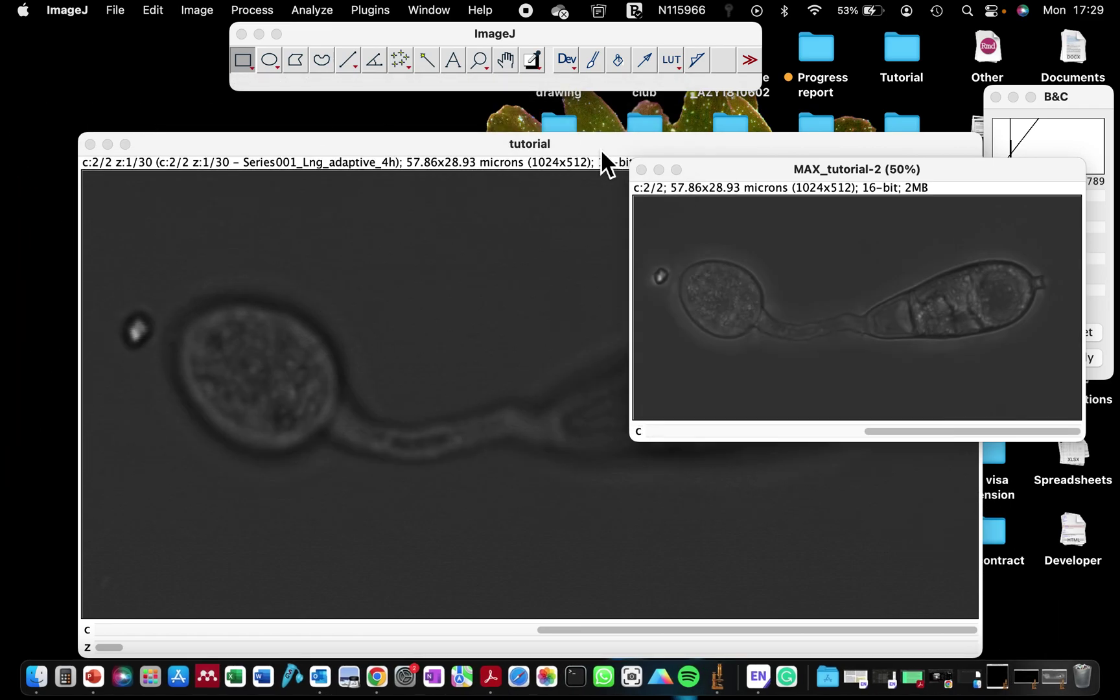
left_click(662, 169)
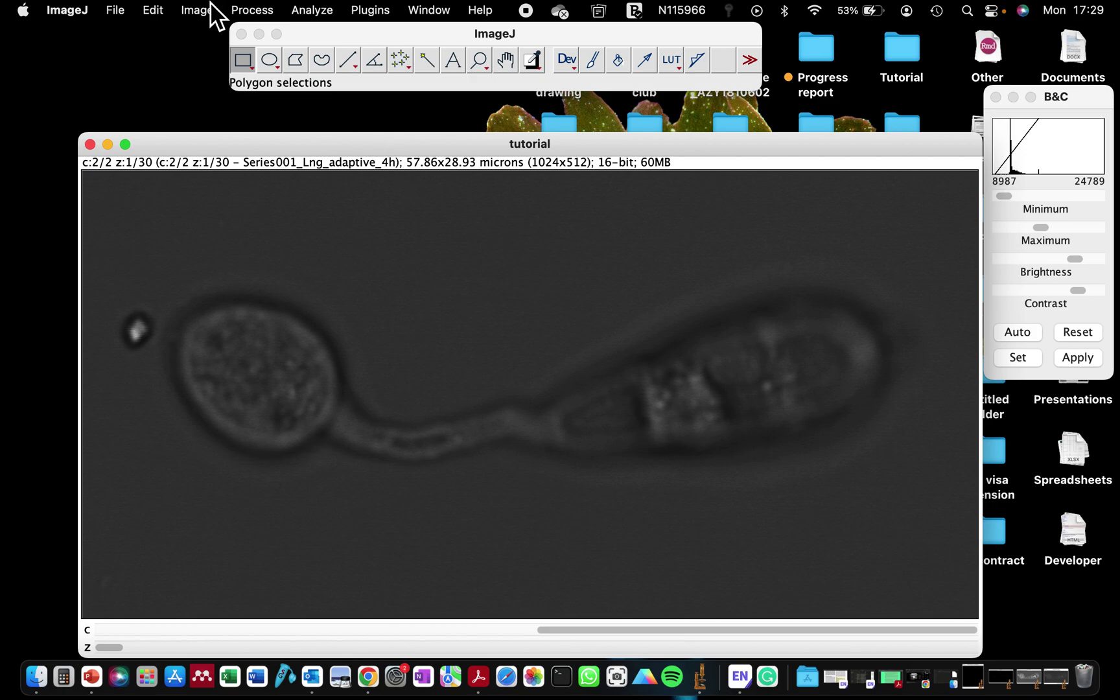
left_click(207, 6)
mouse_move(273, 142)
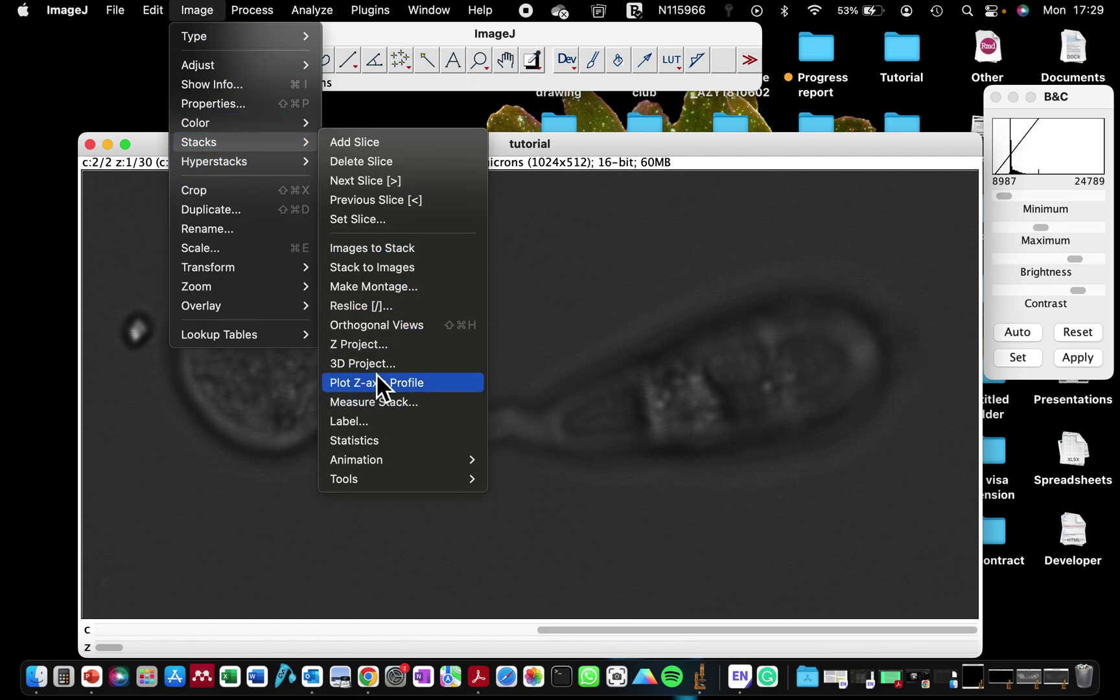
left_click(368, 346)
left_click(643, 282)
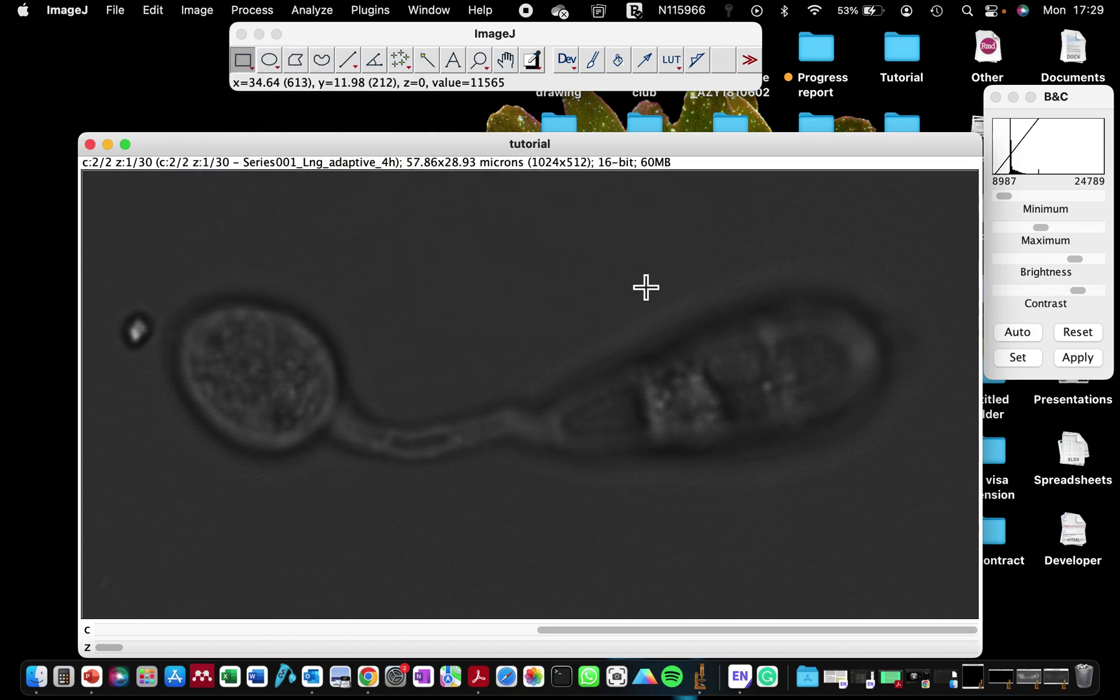
Check MAX_tutorial-3's channels and reposition its window.
scroll(515, 295, "down", 1)
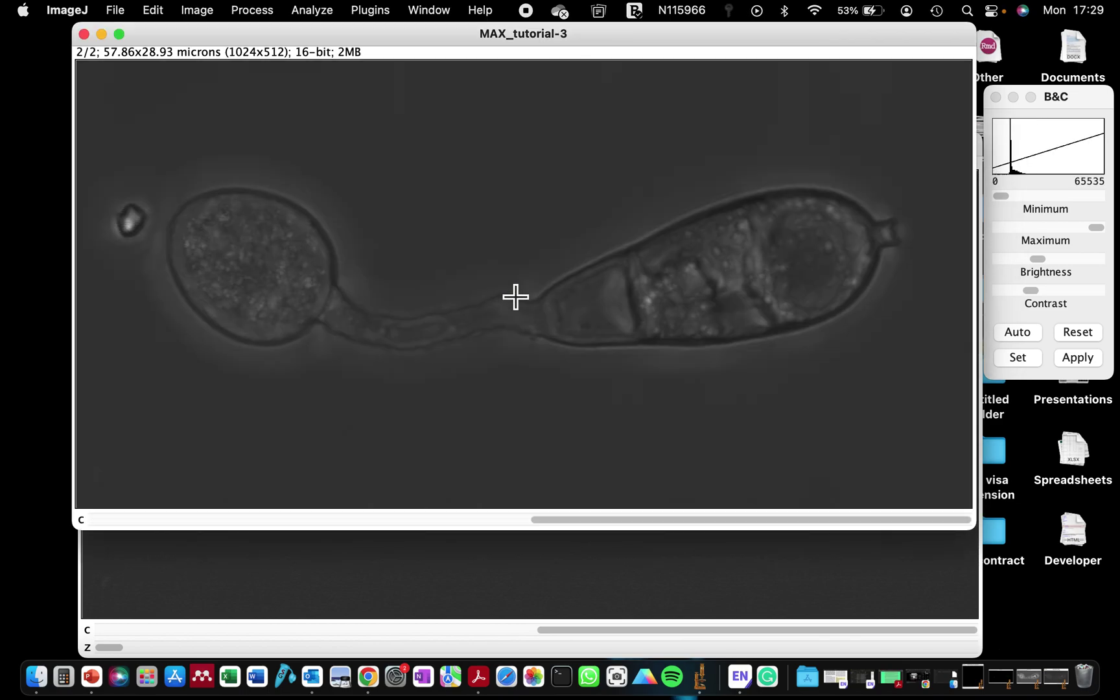
scroll(515, 295, "up", 1)
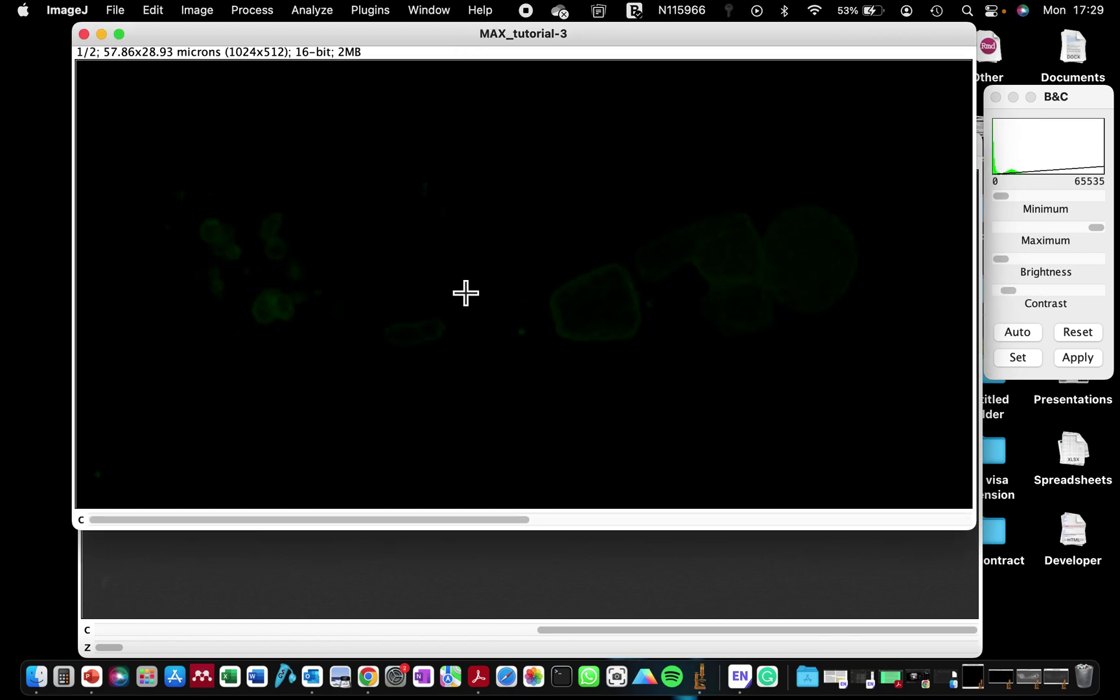
left_click_drag(436, 35, 430, 214)
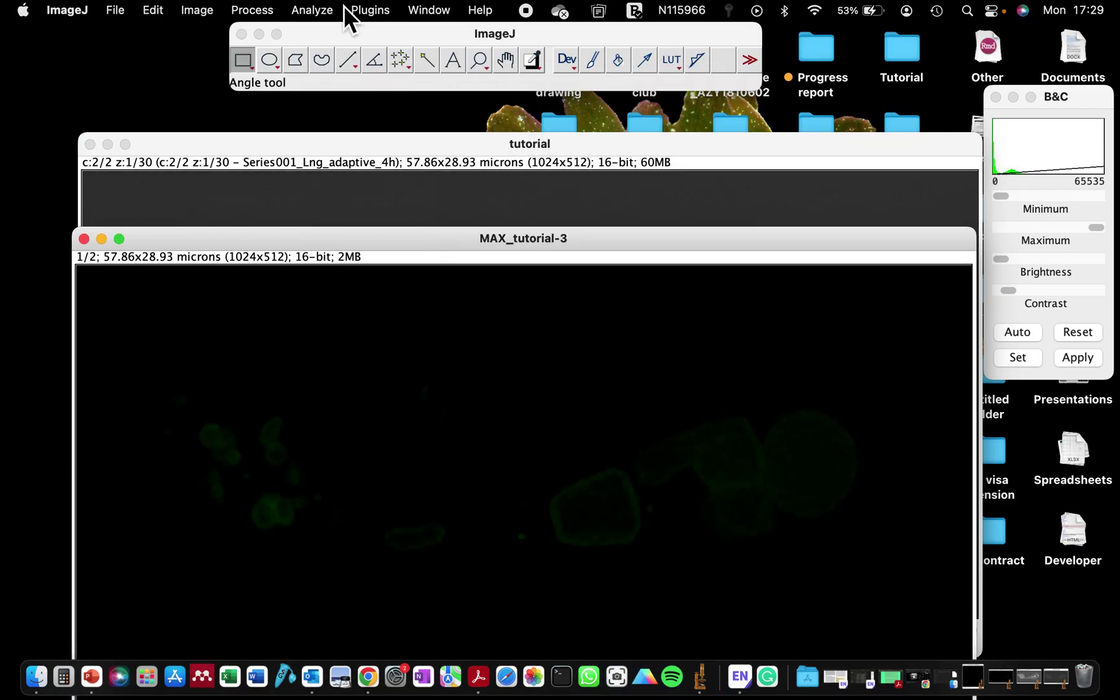
left_click_drag(302, 247, 303, 141)
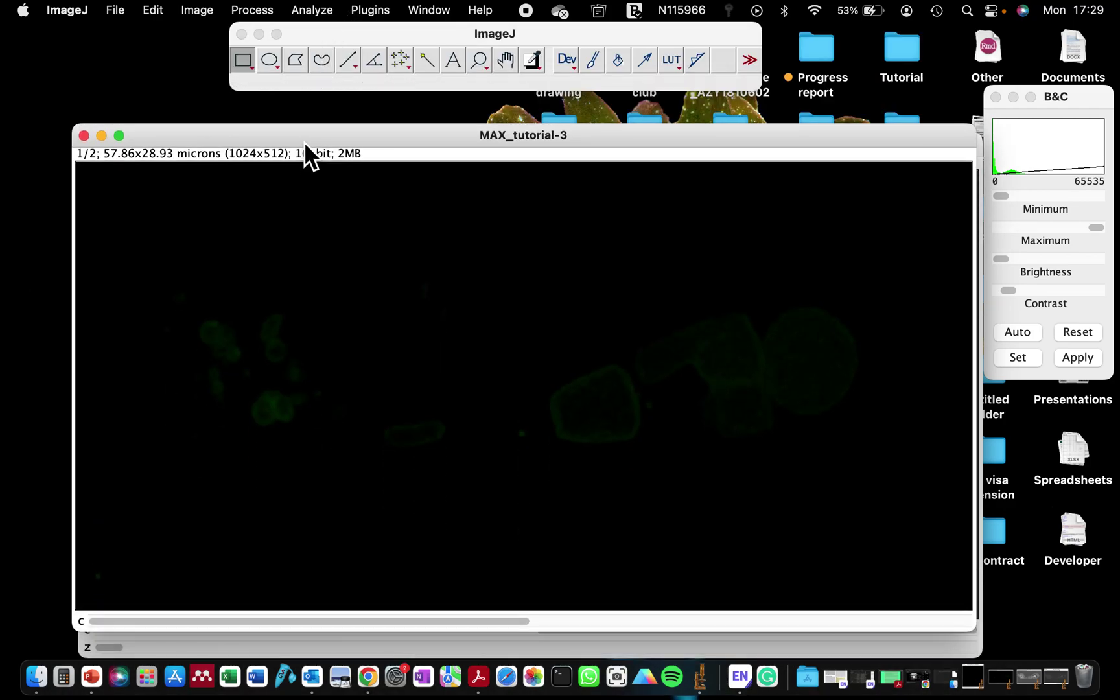
Run Enhance Contrast on MAX_tutorial-3's green channel with 0.3% saturated pixels.
left_click(264, 11)
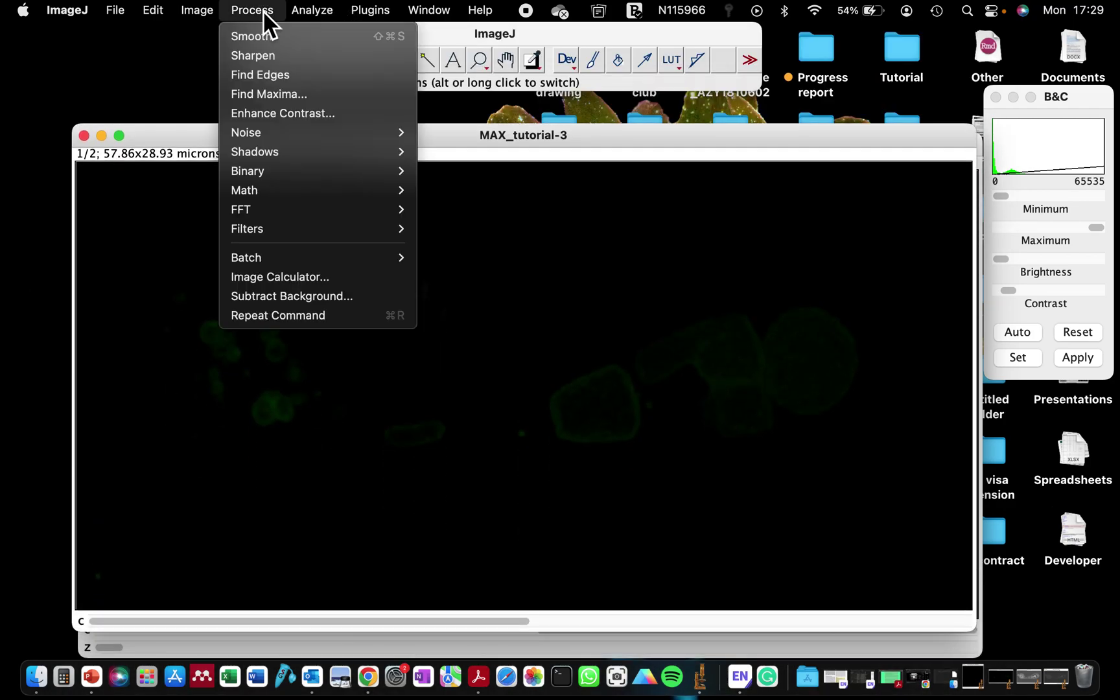
left_click(263, 11)
left_click(263, 11)
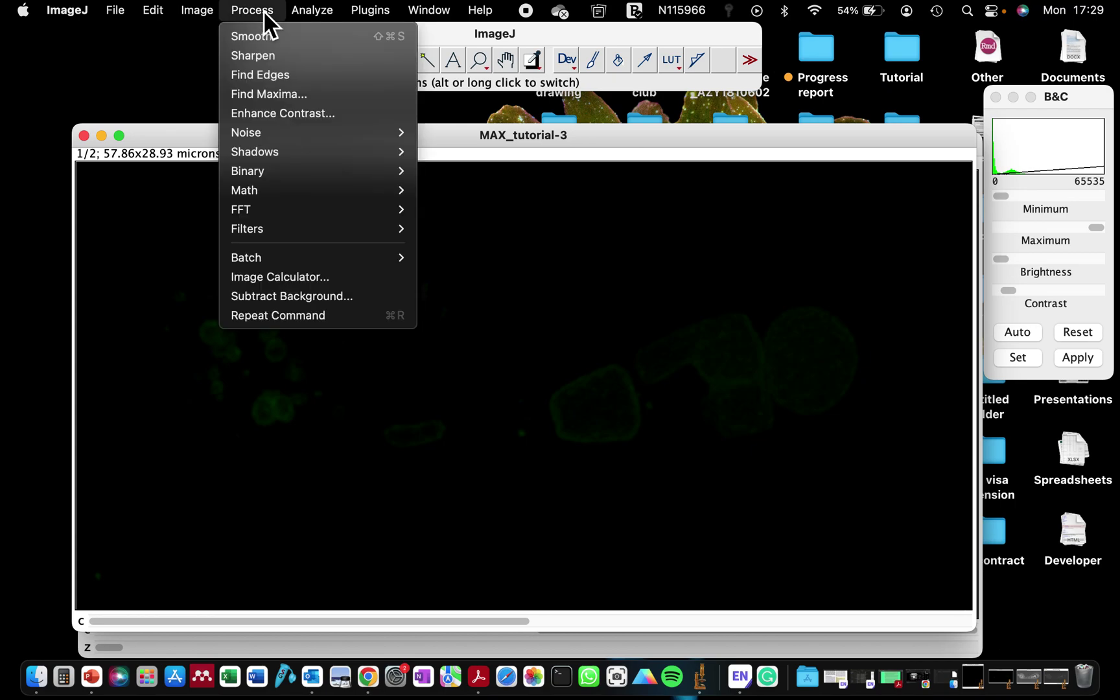
left_click(286, 116)
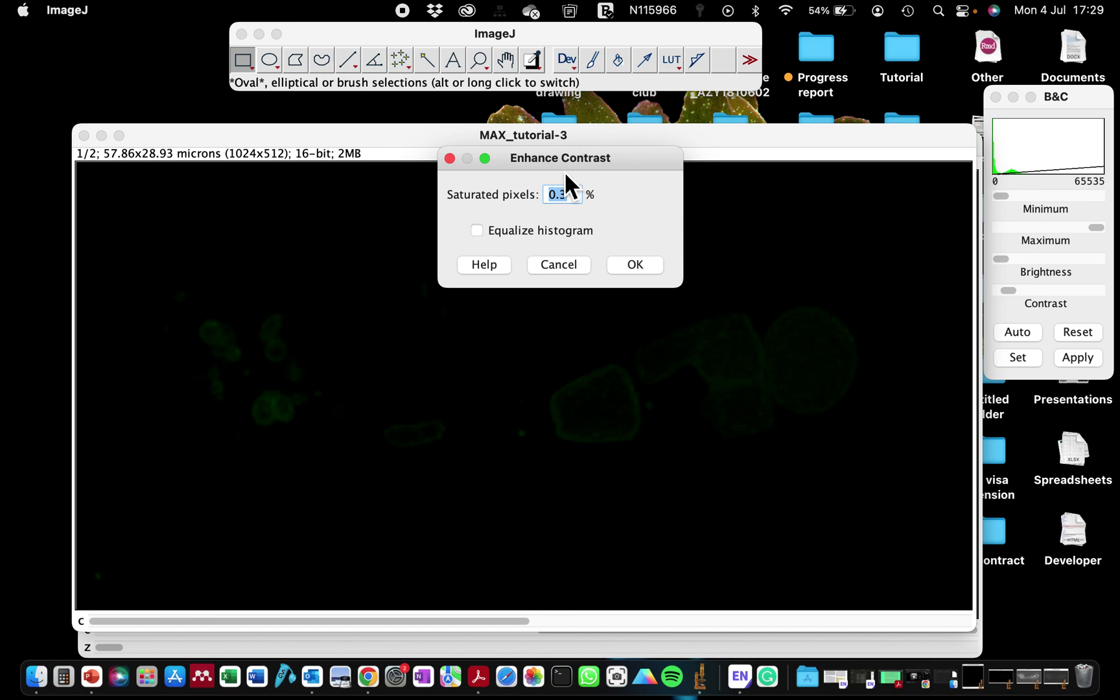
left_click_drag(564, 162, 875, 120)
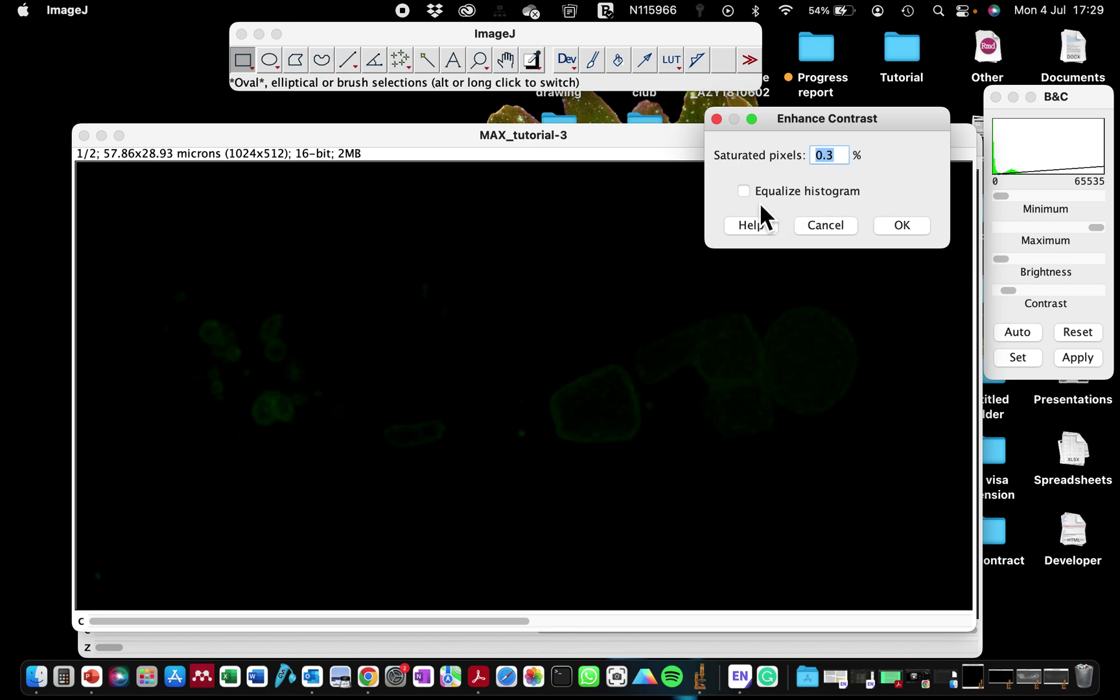
left_click(843, 158)
left_click(903, 228)
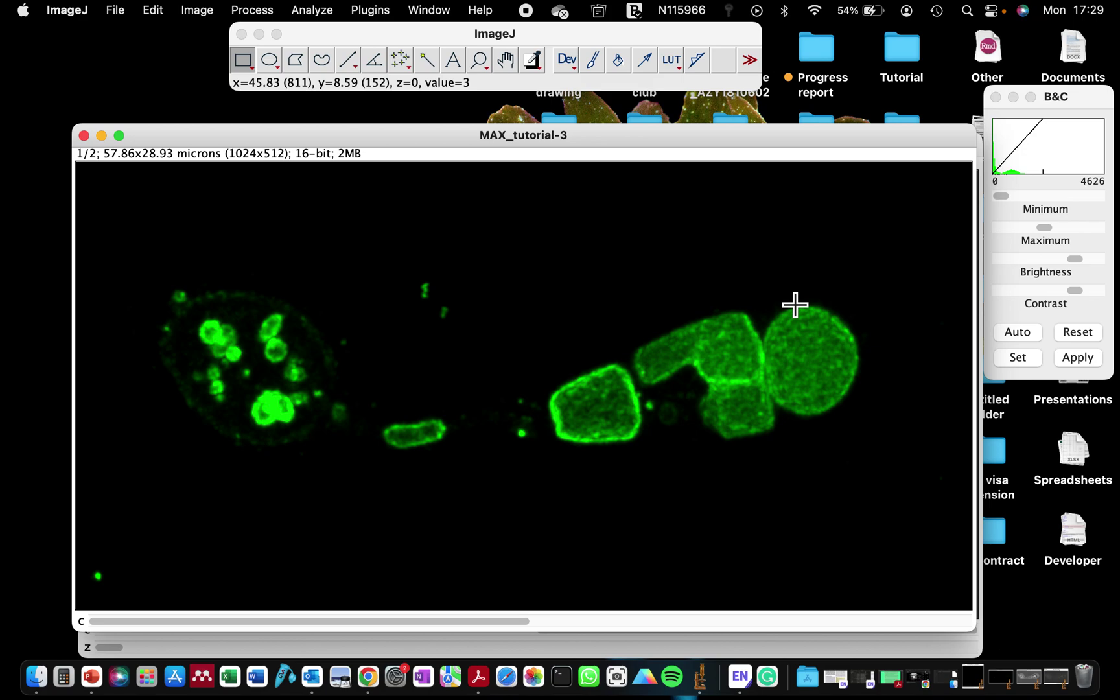
Compare MAX_tutorial-3's channels, ending on the bright-field channel.
scroll(780, 365, "down", 1)
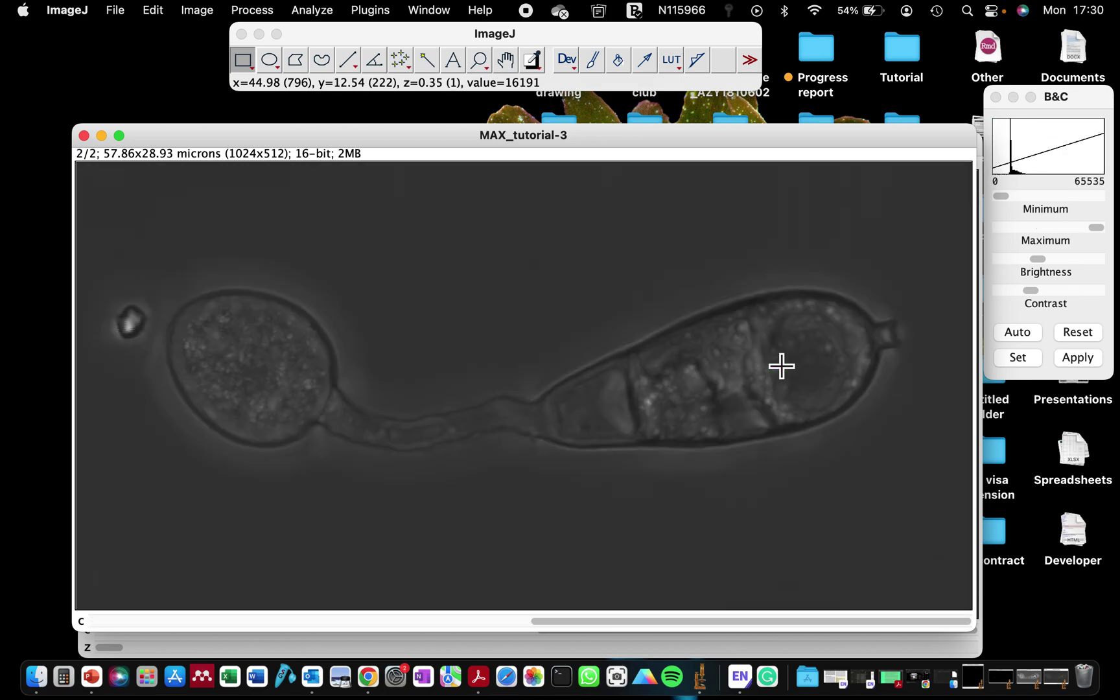
scroll(779, 365, "up", 1)
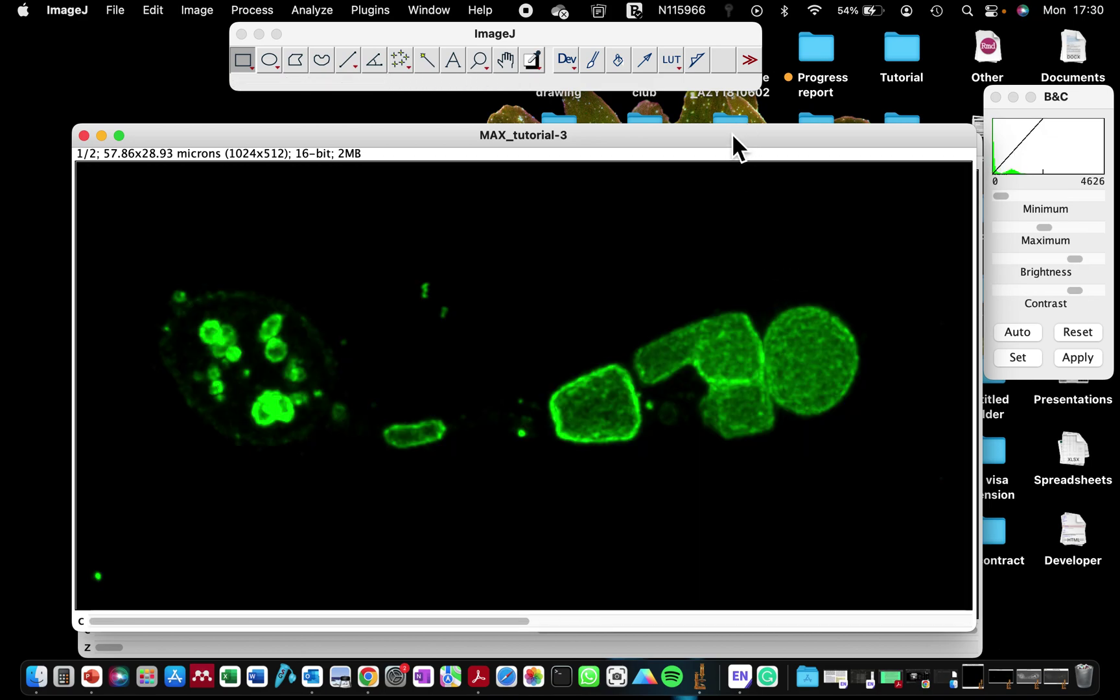
left_click_drag(732, 134, 730, 105)
scroll(566, 217, "down", 1)
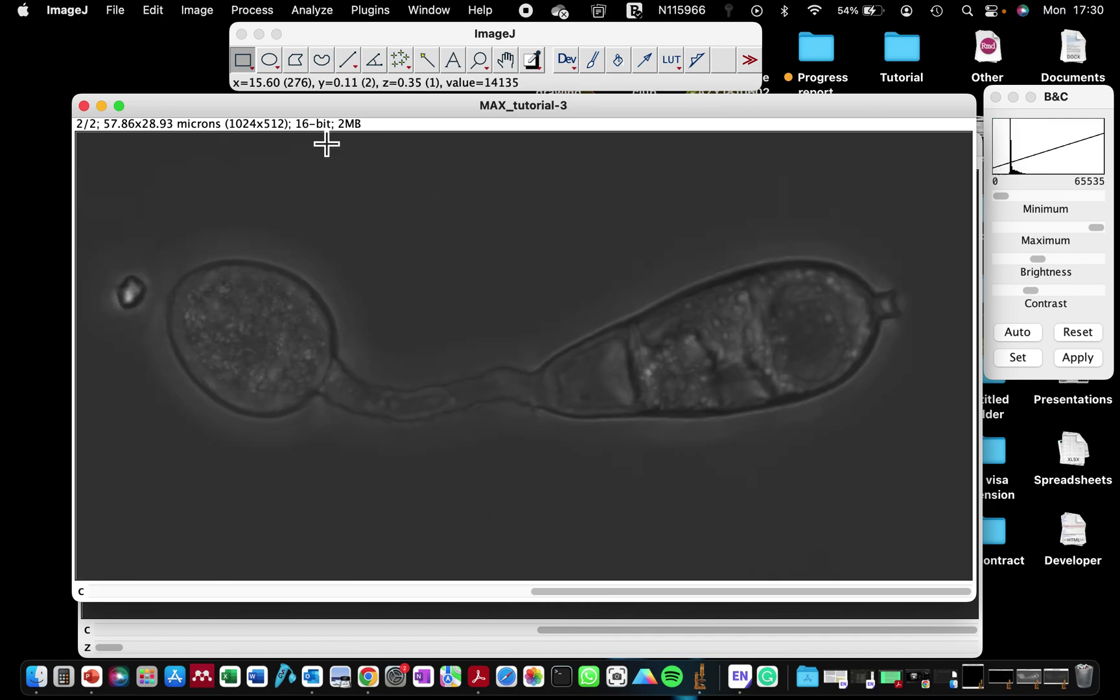
Run Enhance Contrast on MAX_tutorial-3's bright-field channel with 0.3% saturated pixels.
left_click(315, 4)
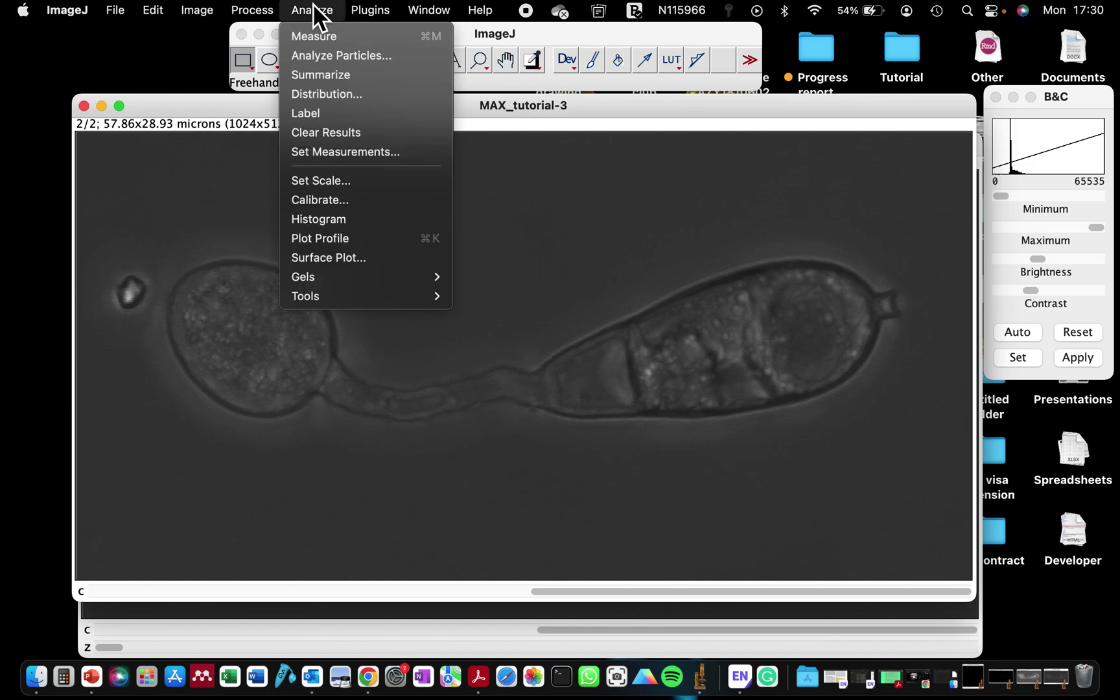
mouse_move(258, 3)
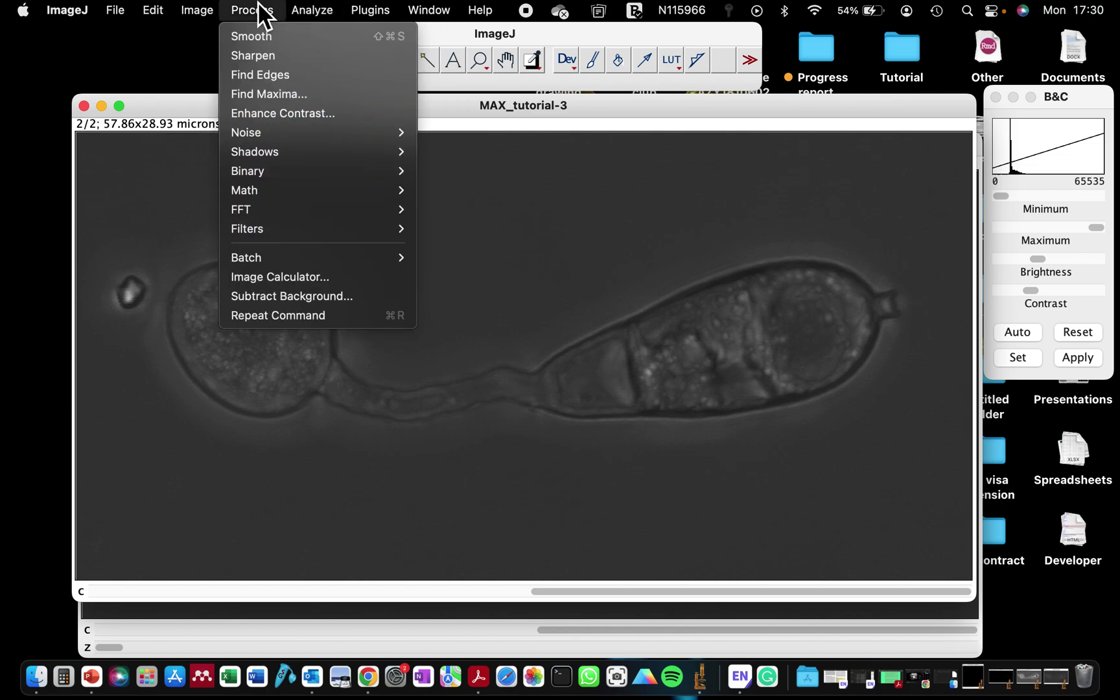
left_click(260, 116)
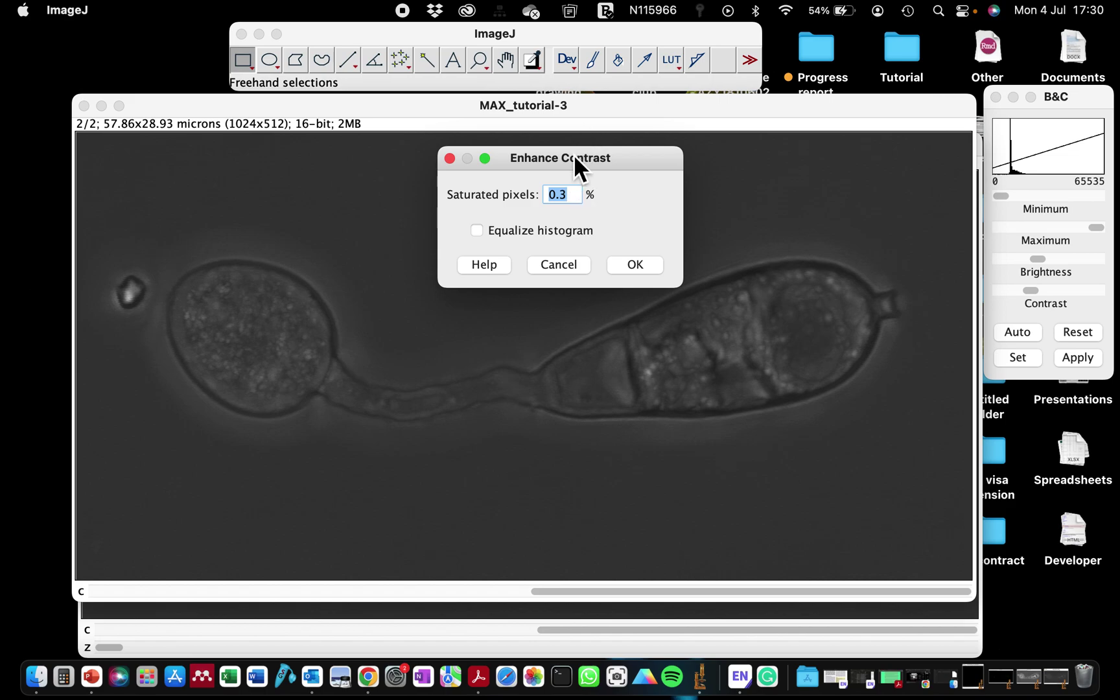
left_click_drag(574, 155, 823, 81)
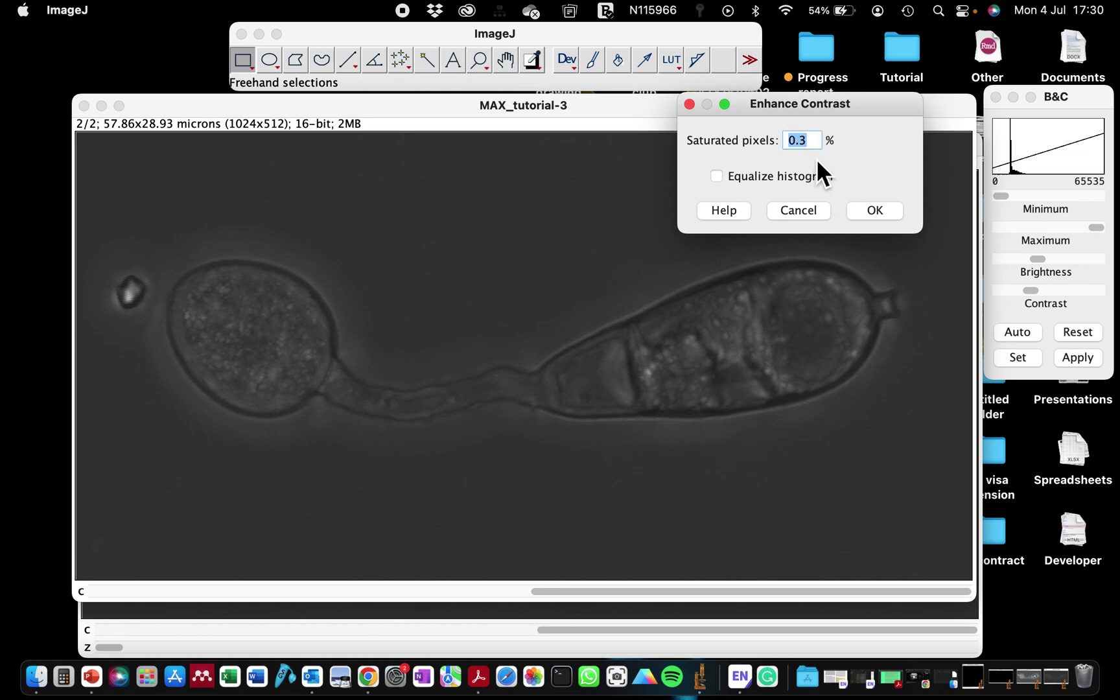
left_click(872, 209)
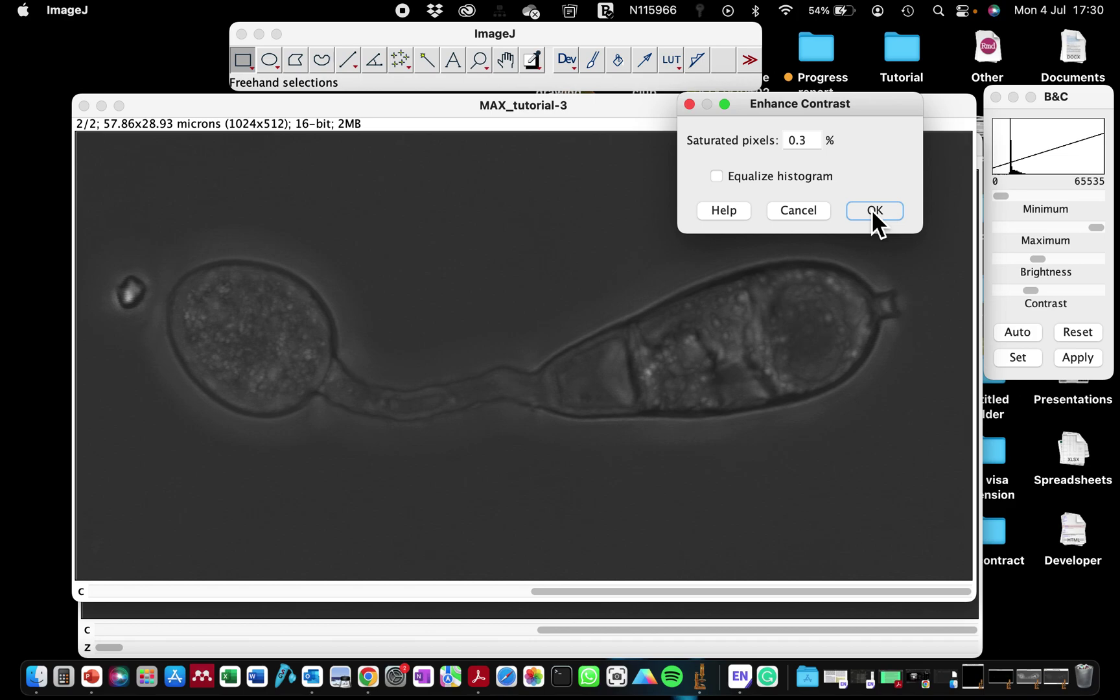